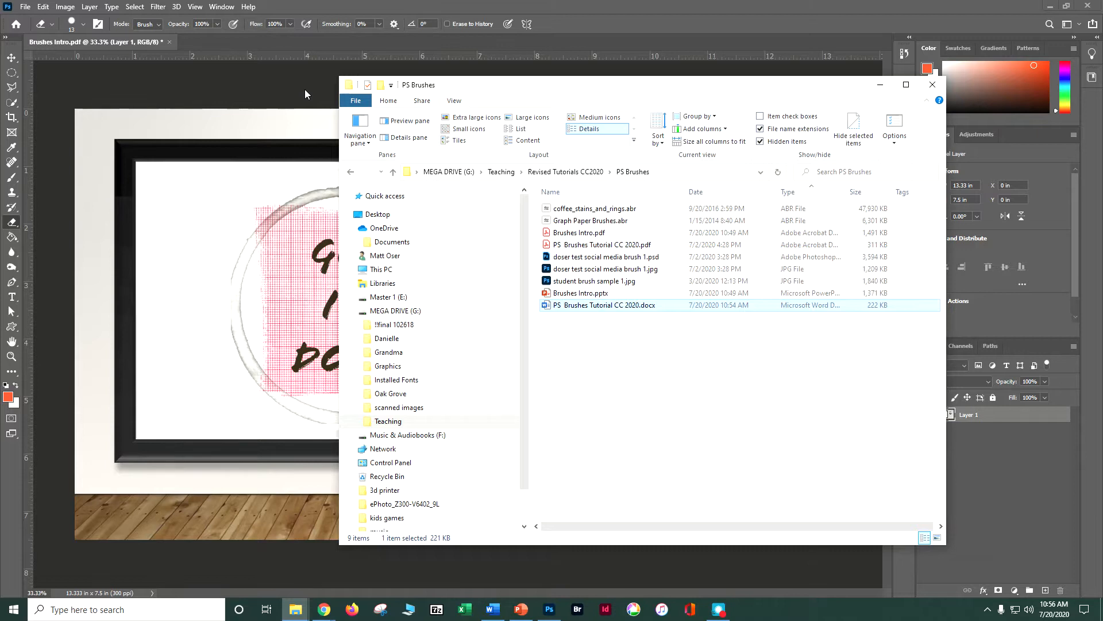
# Create a new web document measuring 1080 by 1080 pixels at 72 pixels/inch with a white background.
pyautogui.click(304, 89)
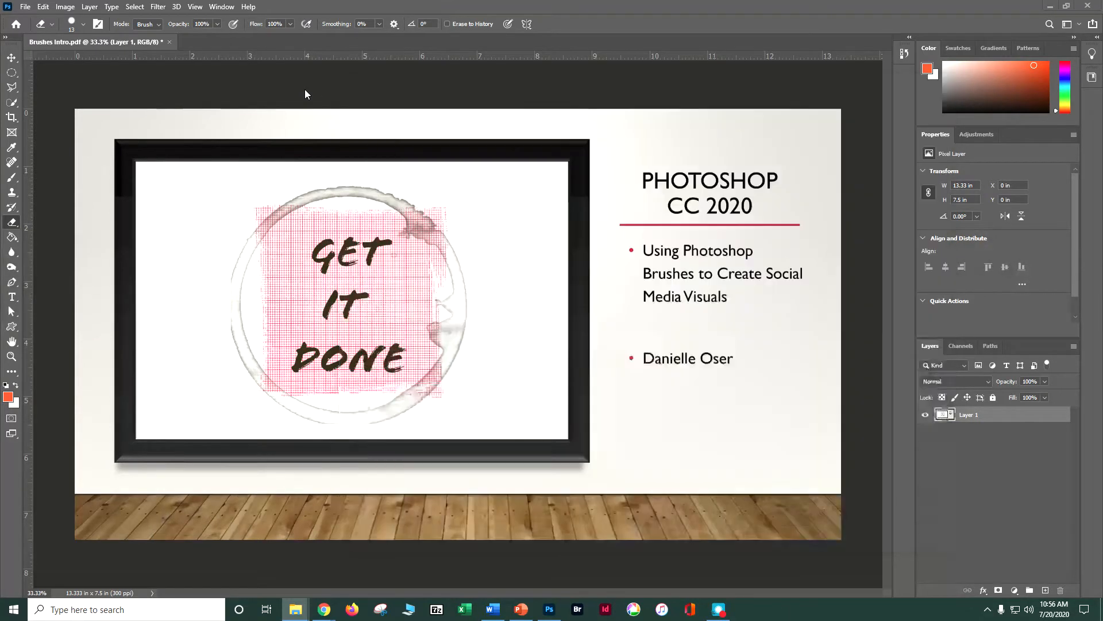
pyautogui.click(25, 7)
pyautogui.click(31, 25)
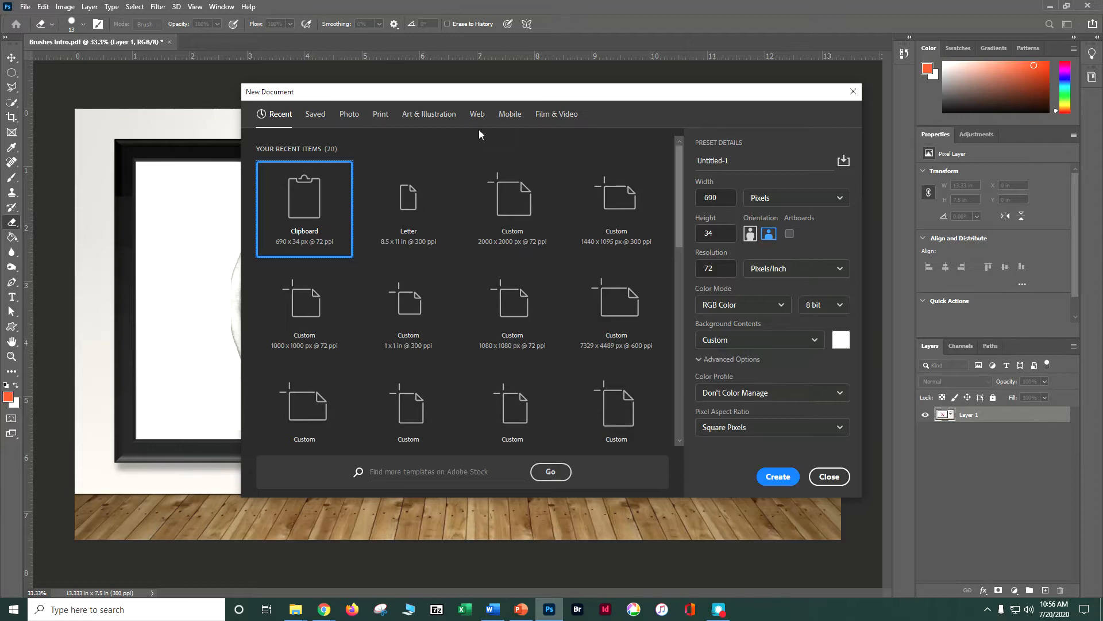
pyautogui.click(478, 114)
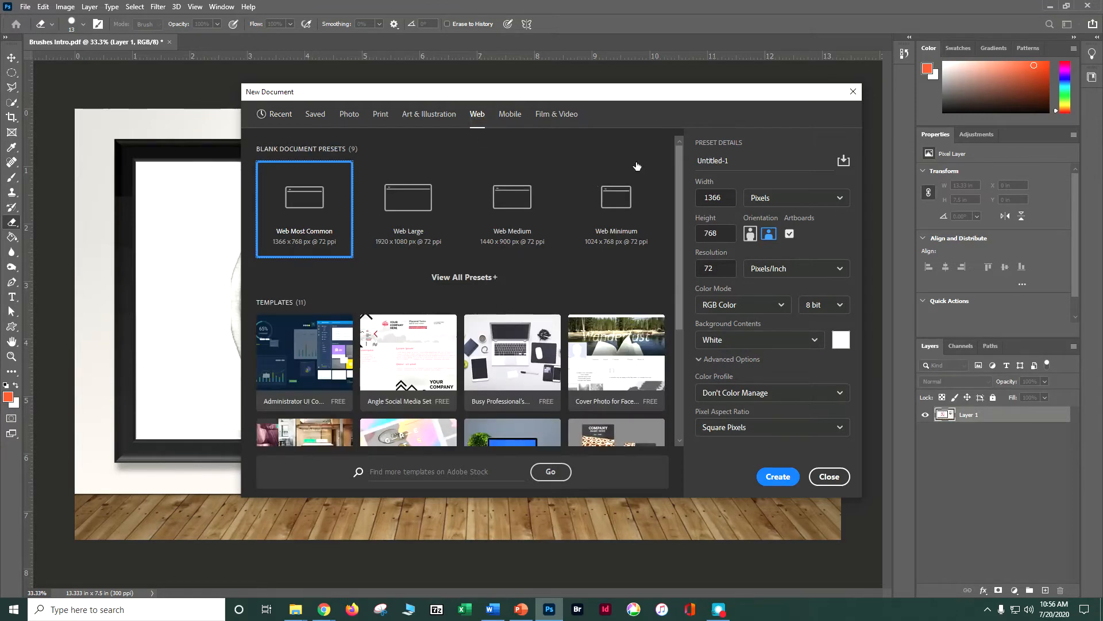
pyautogui.click(722, 201)
pyautogui.doubleClick(722, 201)
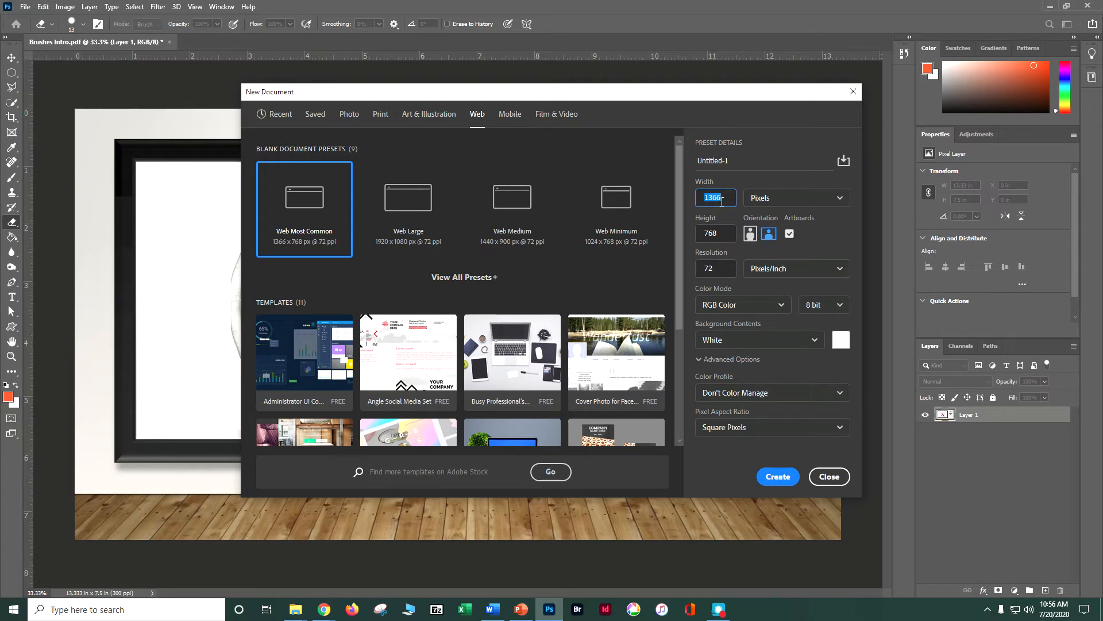
pyautogui.write('18')
pyautogui.write('80')
pyautogui.doubleClick(726, 236)
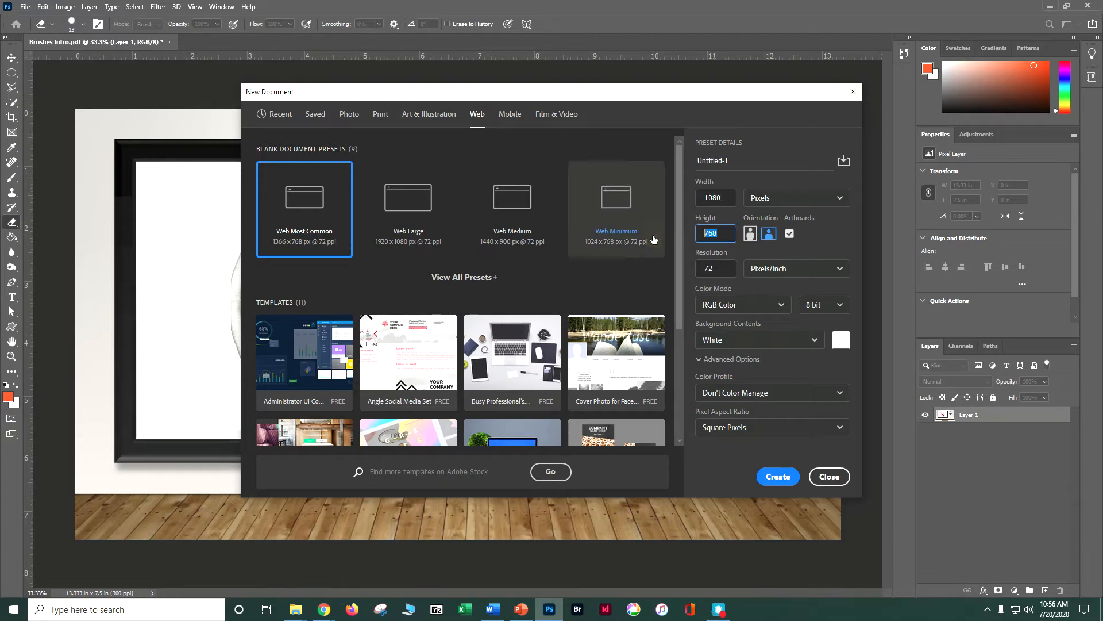
pyautogui.write('1080')
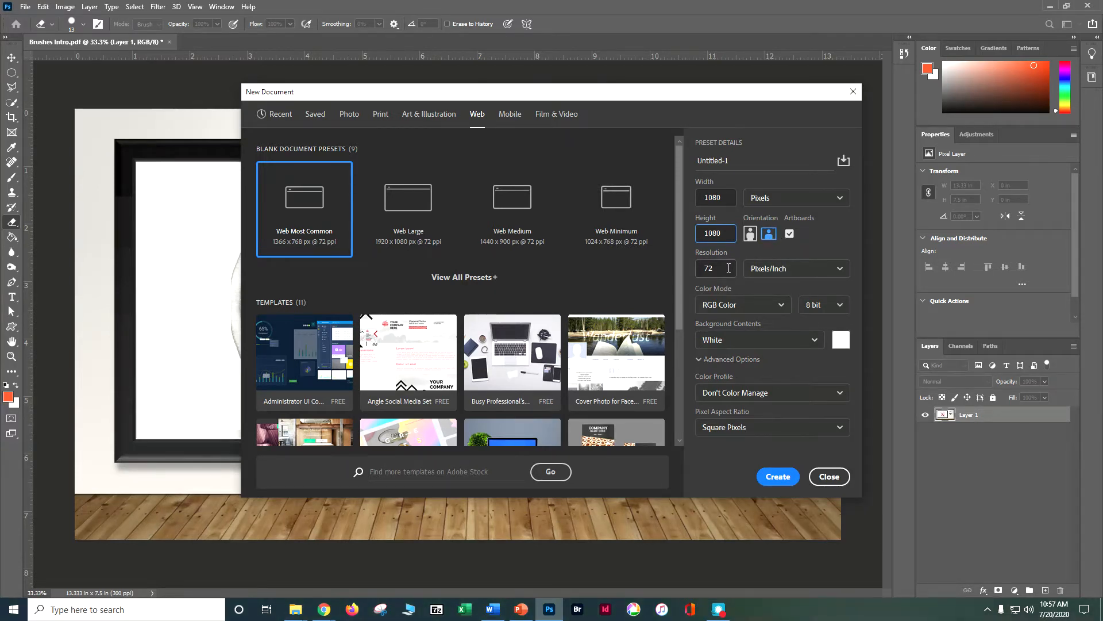
pyautogui.click(777, 475)
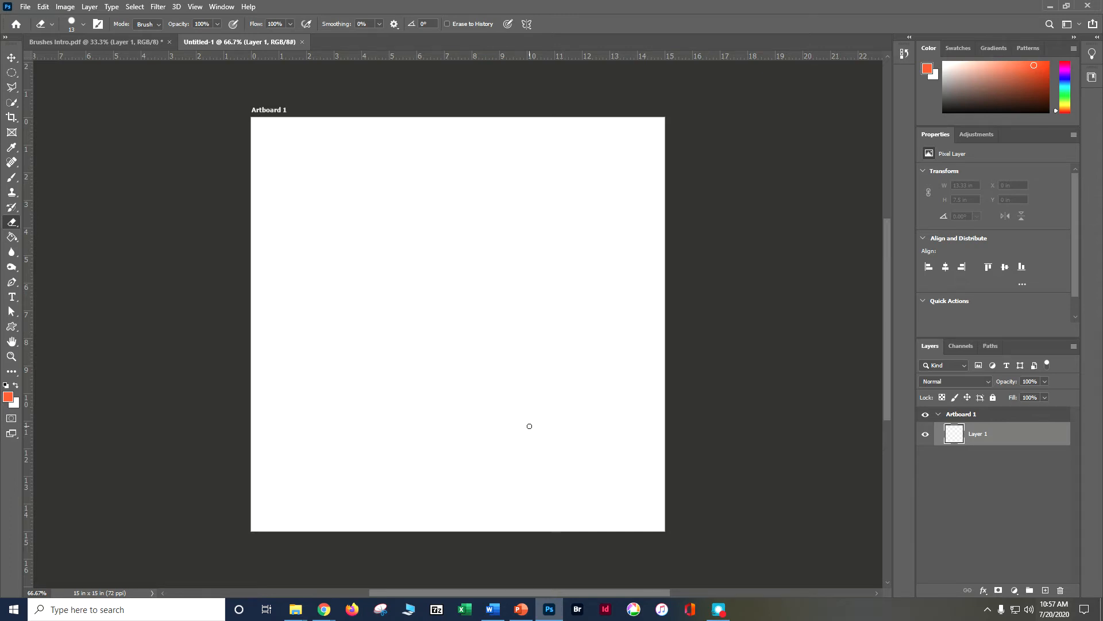
# Activate the Brush tool and import the brush set coffee_stains_and_rings.abr.
pyautogui.click(11, 182)
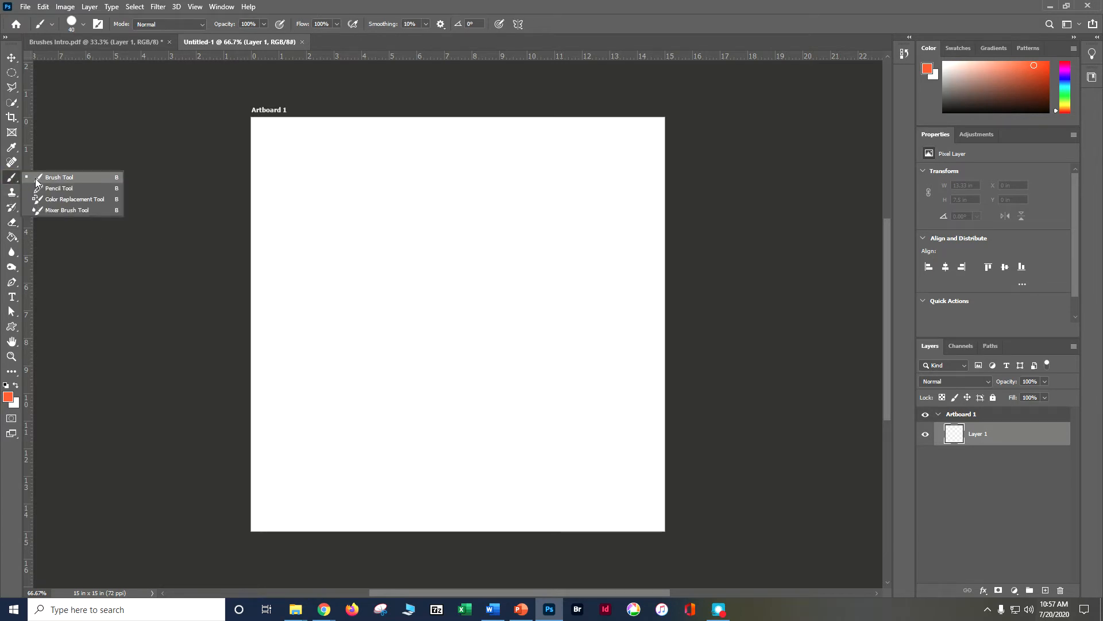
pyautogui.click(37, 183)
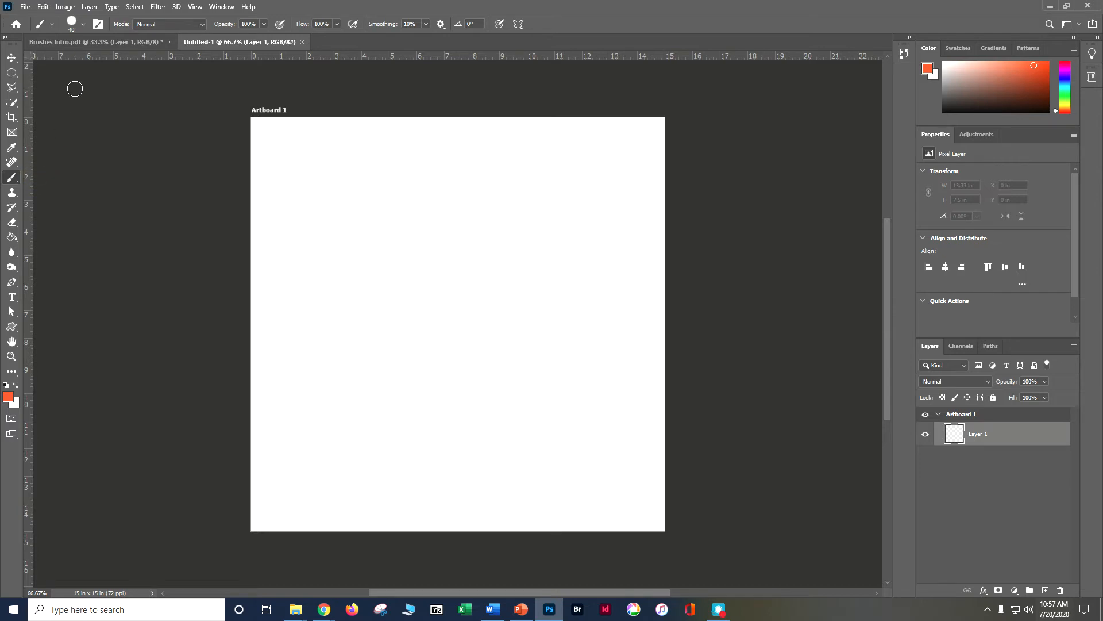
pyautogui.click(84, 25)
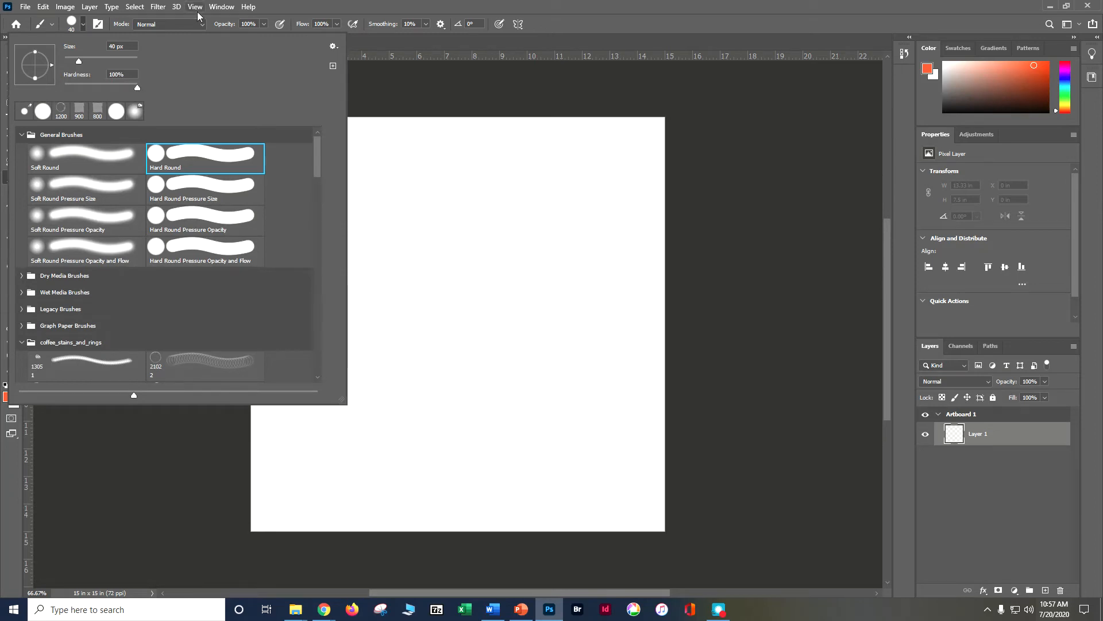
pyautogui.click(333, 47)
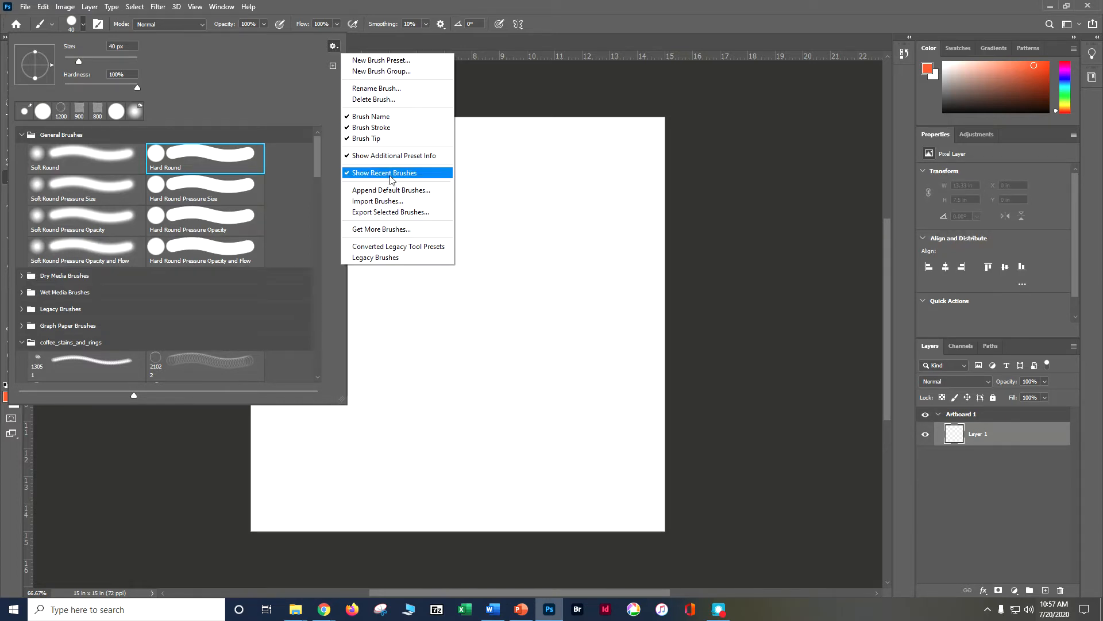
pyautogui.click(392, 203)
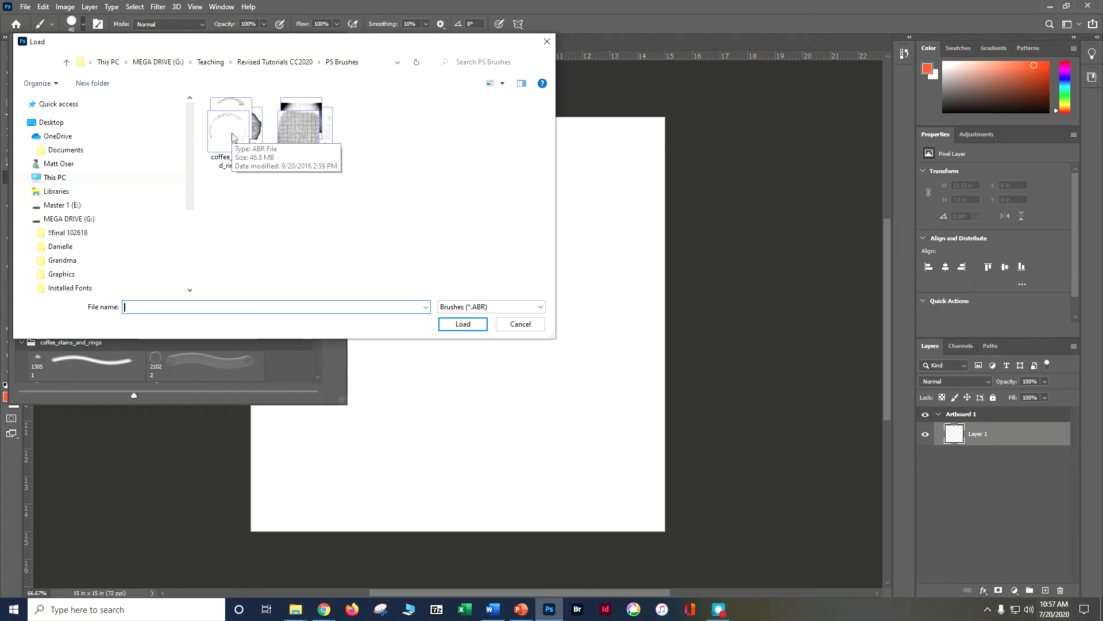
pyautogui.click(233, 138)
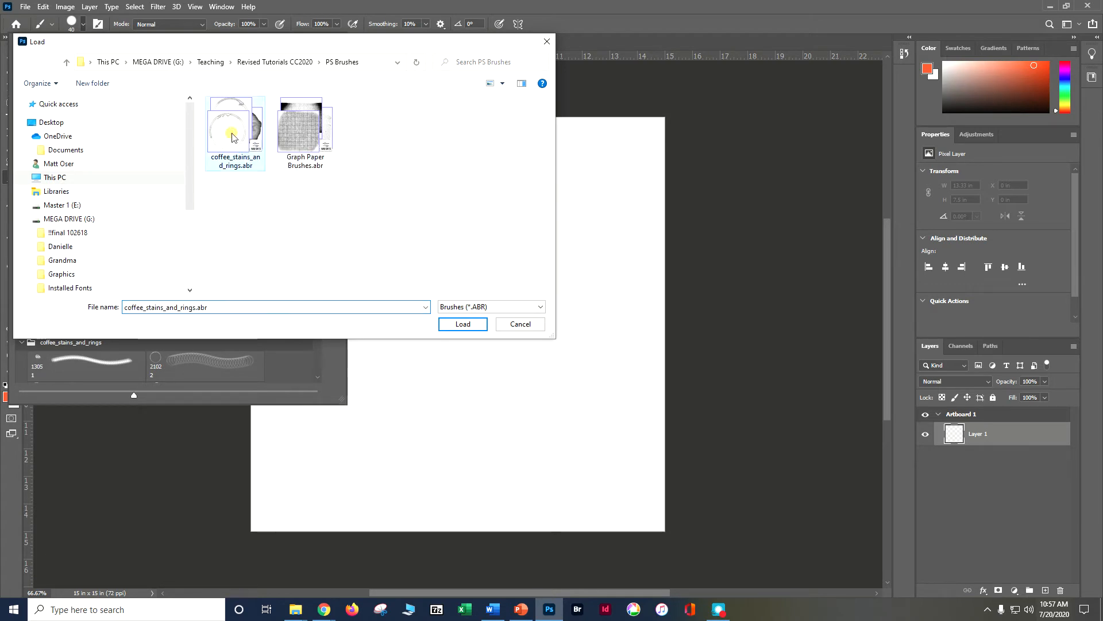
pyautogui.click(454, 325)
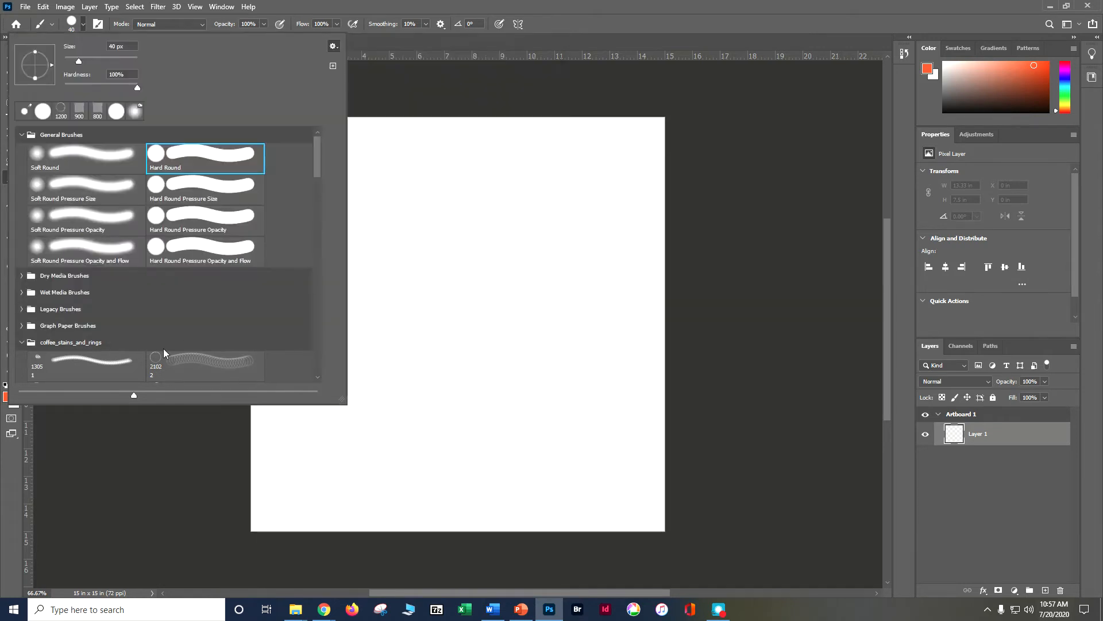
# Examine the newly imported coffee_stains_and_rings 2 brush group in an enlarged brush picker.
pyautogui.click(21, 342)
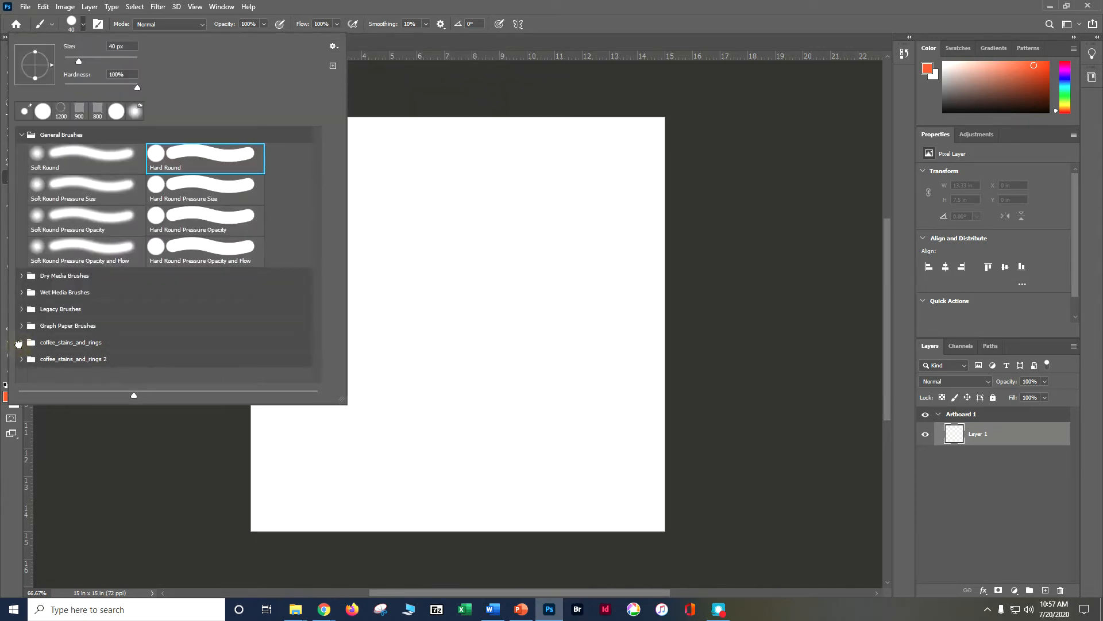
pyautogui.click(97, 359)
pyautogui.scroll(-1, 184, 181)
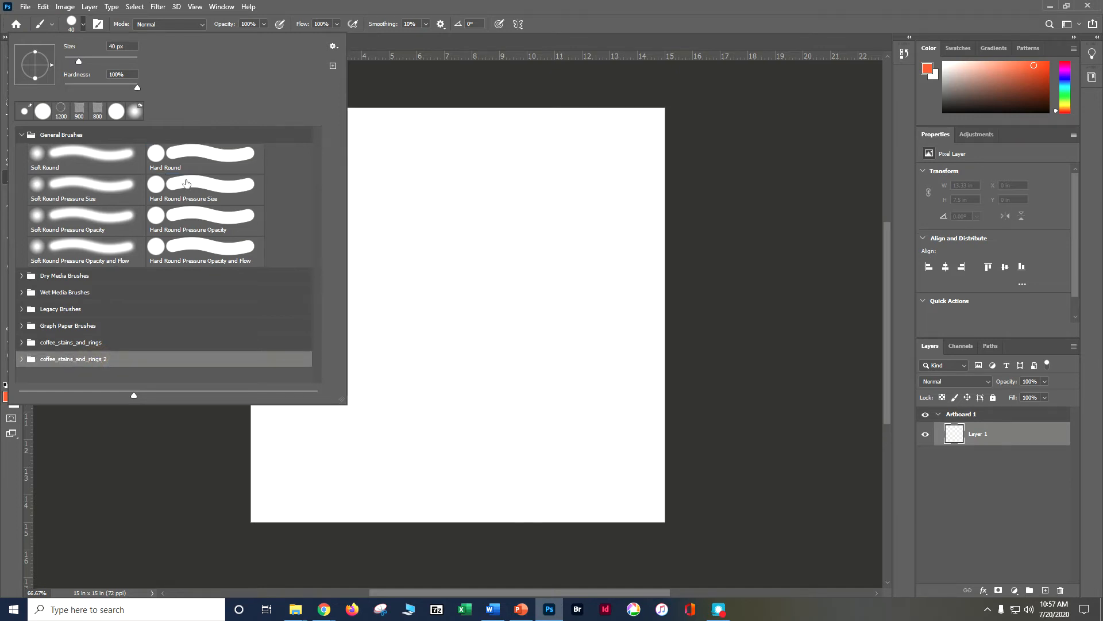
pyautogui.click(21, 359)
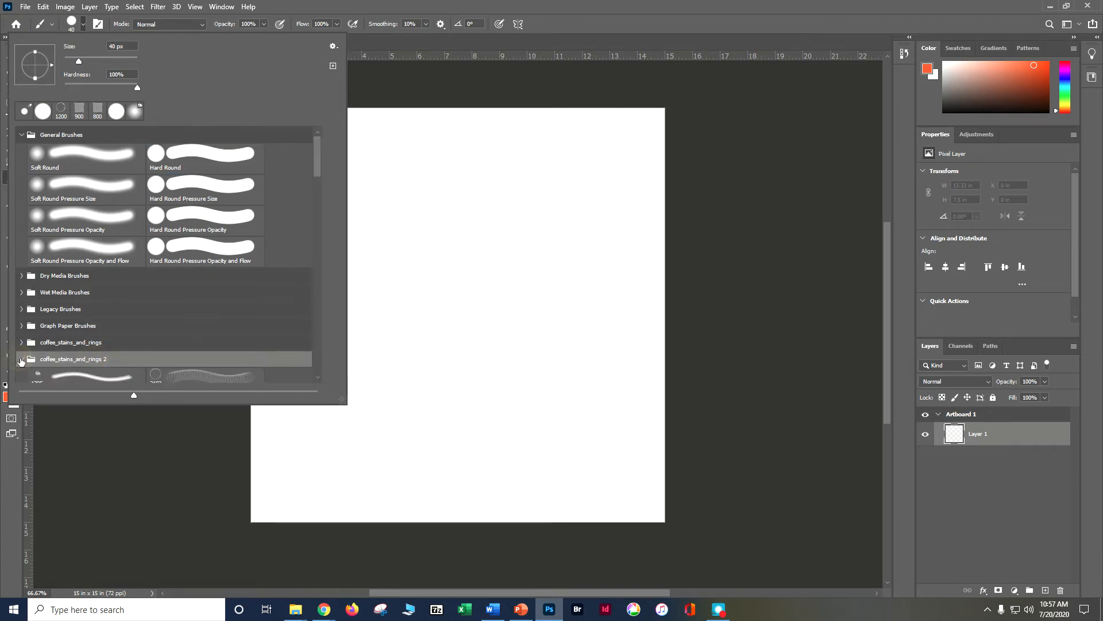
pyautogui.scroll(-1, 228, 270)
pyautogui.scroll(-5, 228, 270)
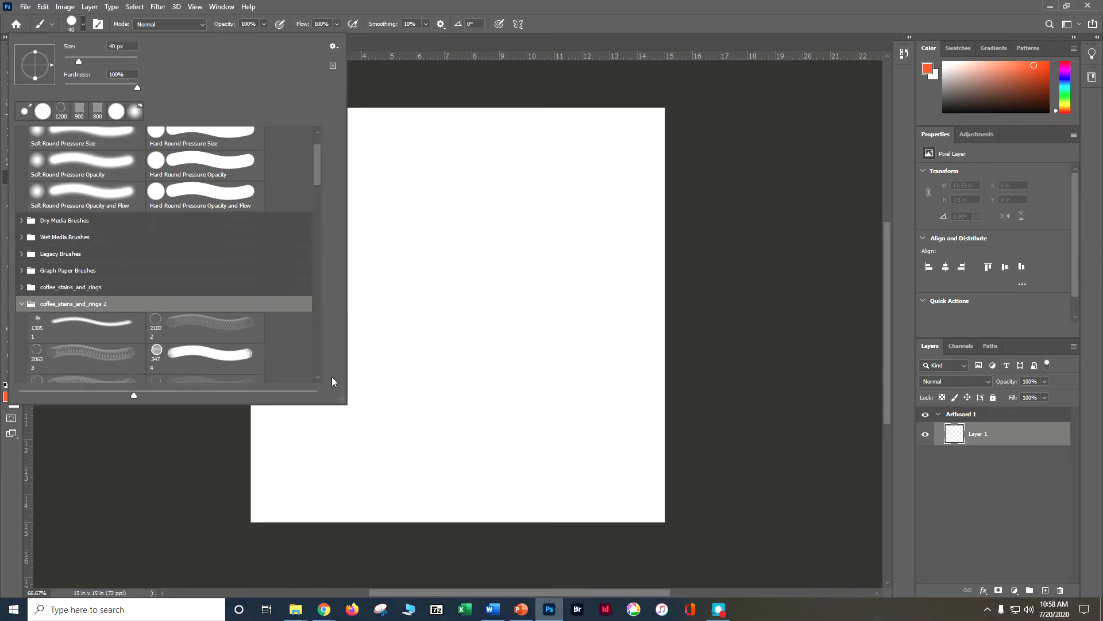
pyautogui.moveTo(343, 400)
pyautogui.mouseDown()
pyautogui.moveTo(379, 508)
pyautogui.moveTo(410, 546)
pyautogui.mouseUp()
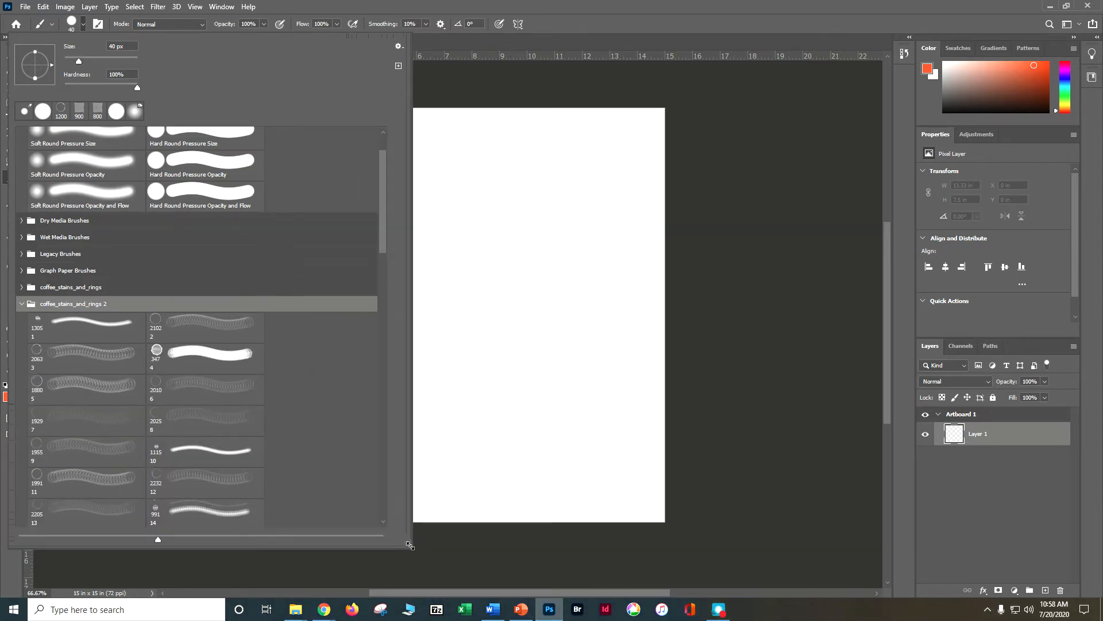
# Import the brush set Graph Paper Brushes.abr.
pyautogui.click(399, 47)
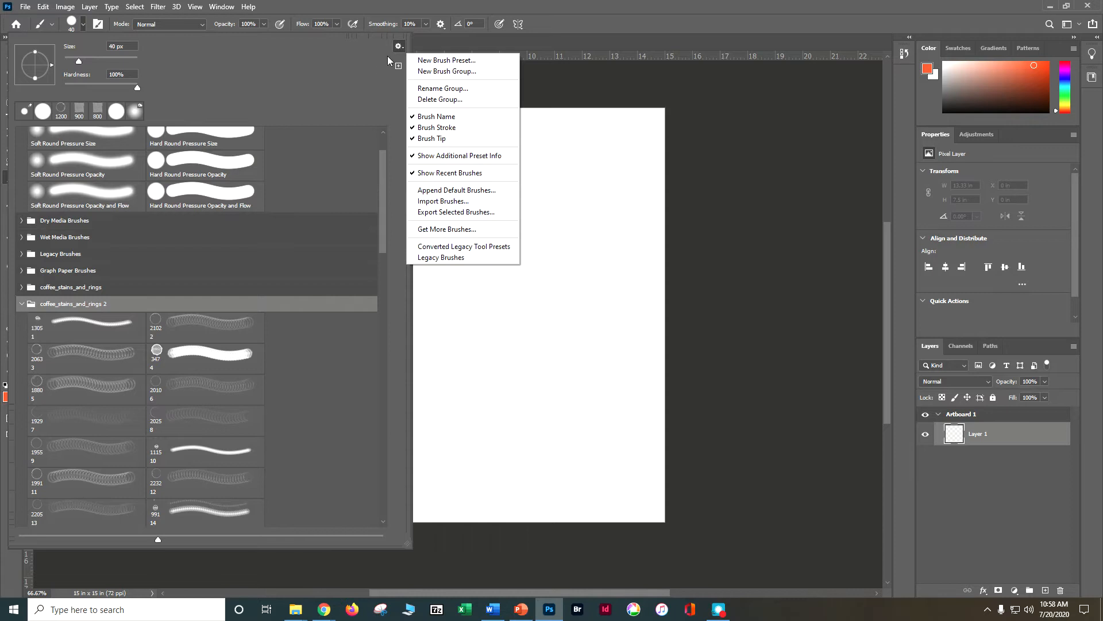
pyautogui.click(399, 47)
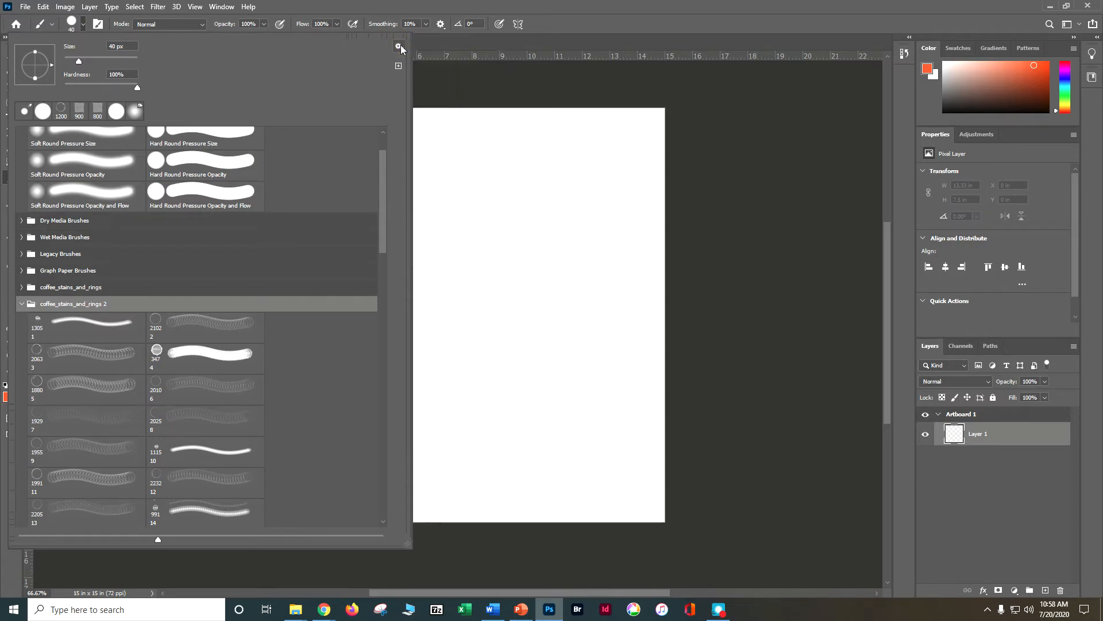
pyautogui.click(400, 47)
pyautogui.click(427, 201)
pyautogui.click(322, 145)
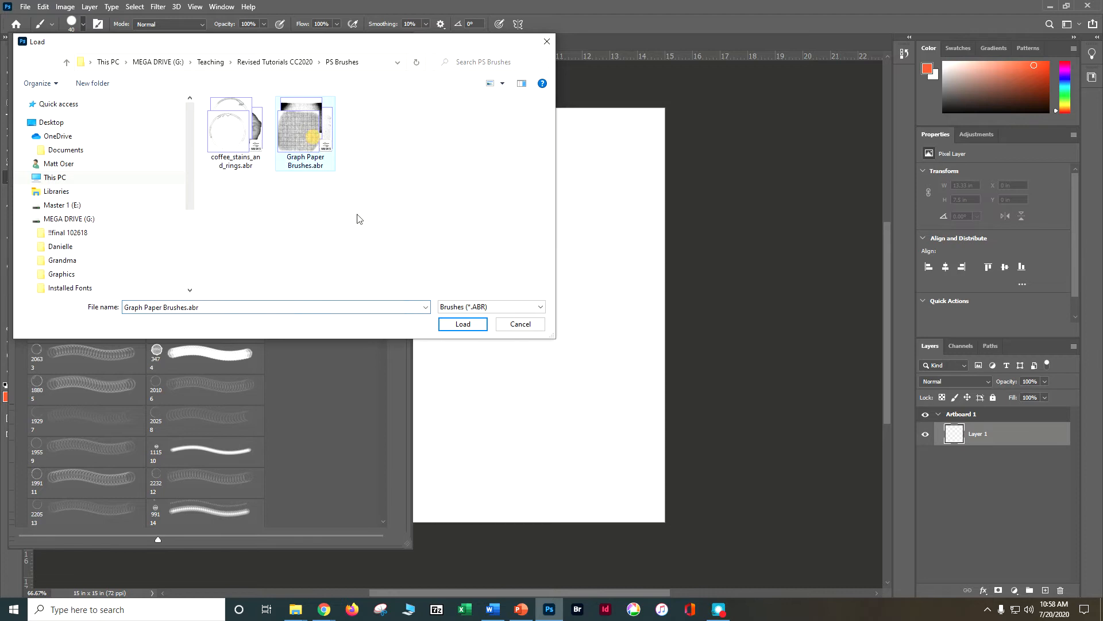
pyautogui.click(467, 324)
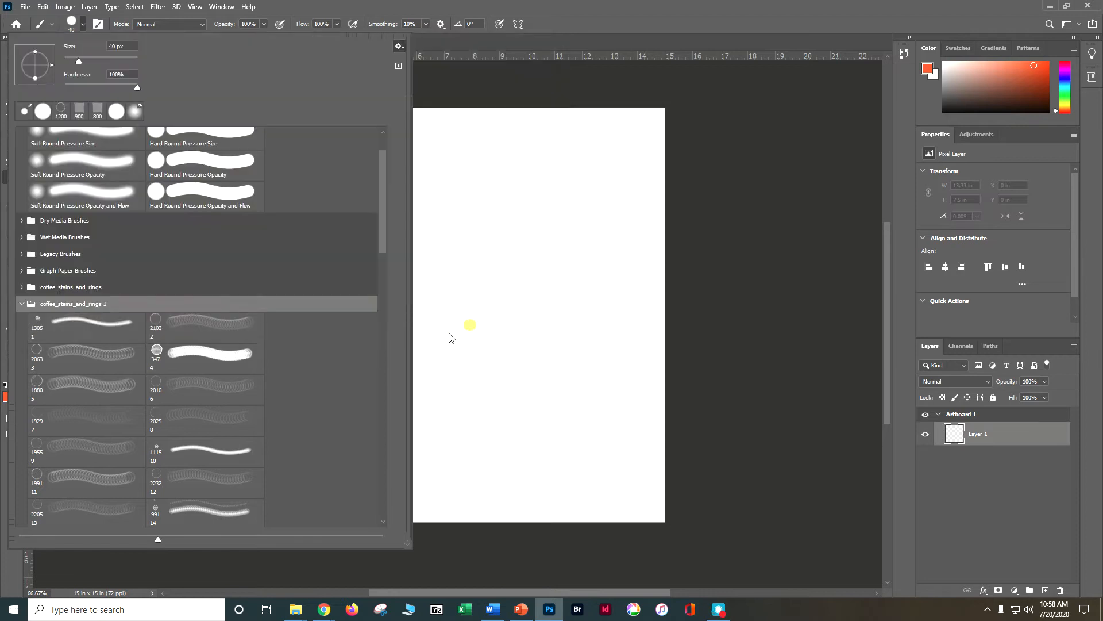
# Collapse the coffee_stains_and_rings 2 and General Brushes groups, then close the brush picker.
pyautogui.click(21, 303)
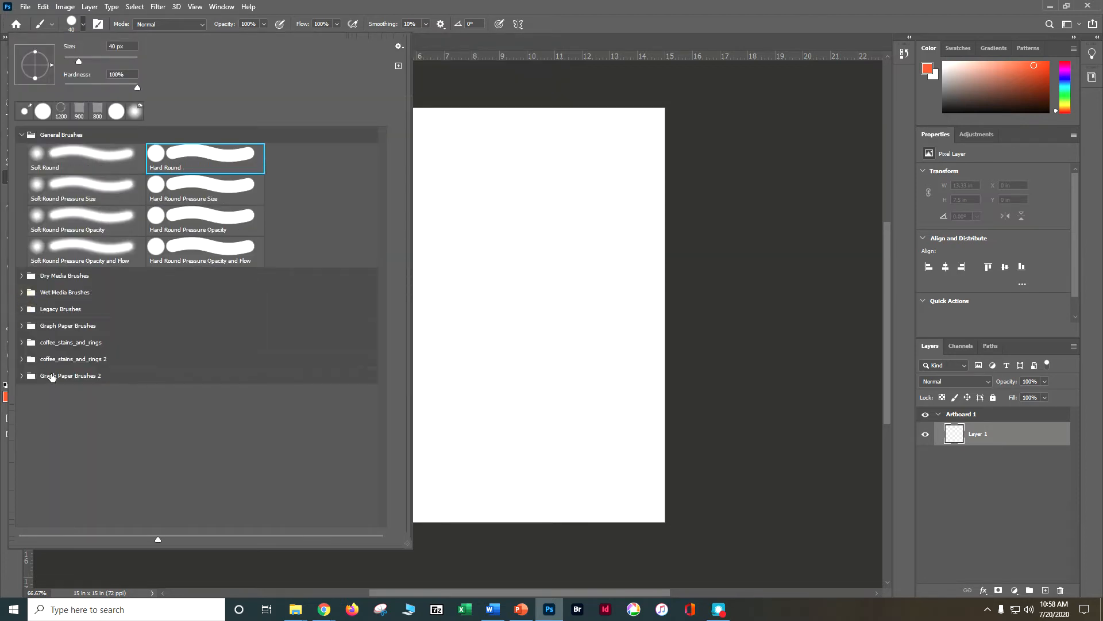
pyautogui.click(21, 135)
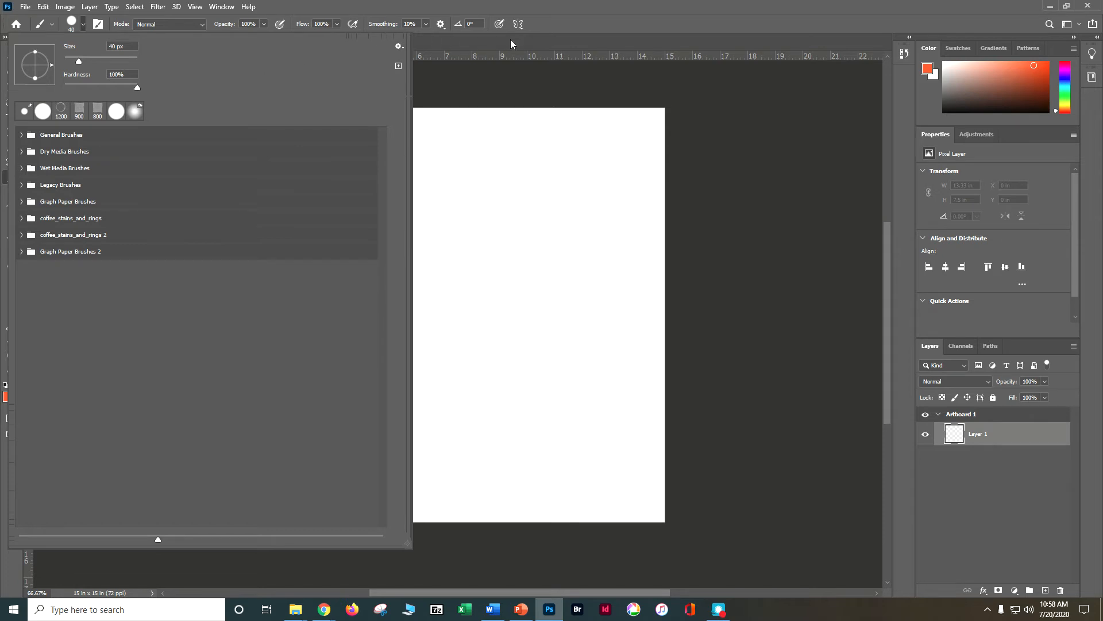
pyautogui.click(566, 28)
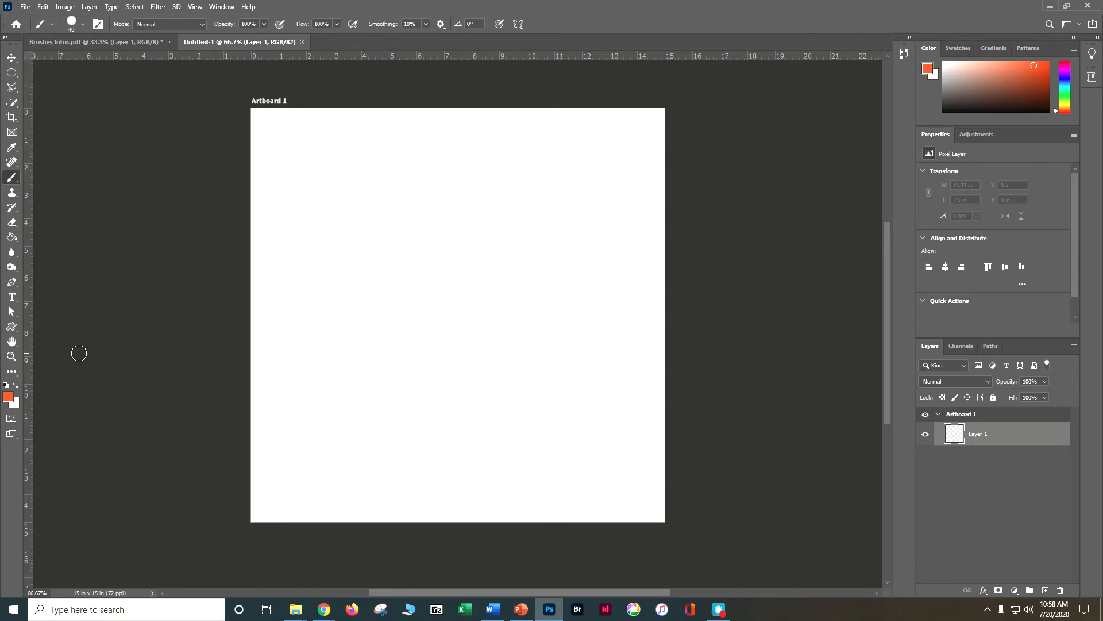
# Set the foreground color to a bright pinkish red with a hue of 344°.
pyautogui.click(9, 398)
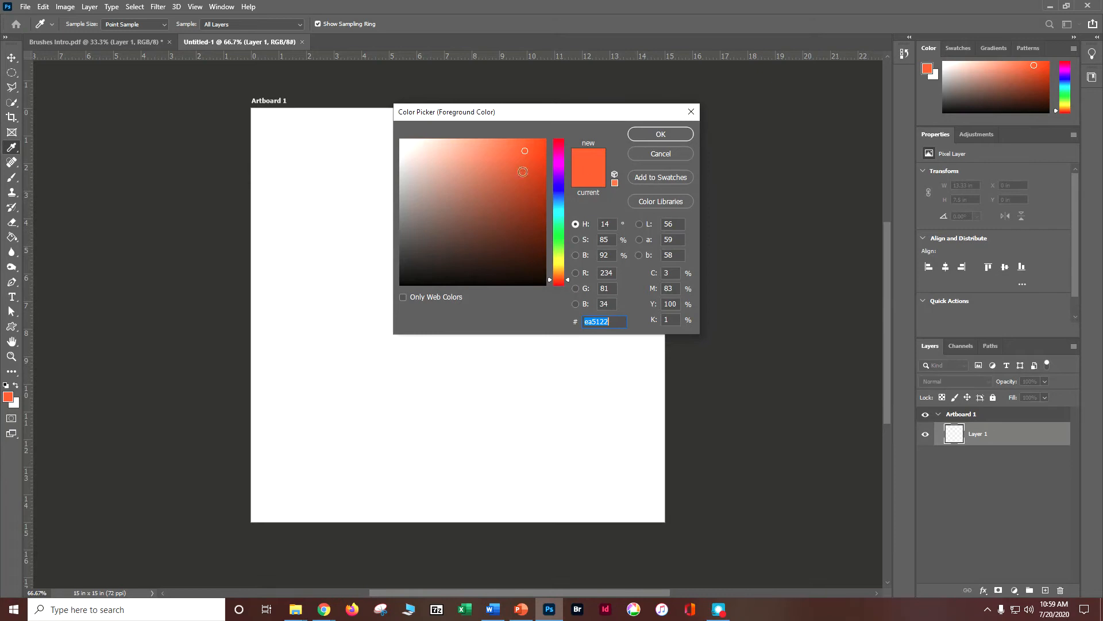
pyautogui.click(558, 145)
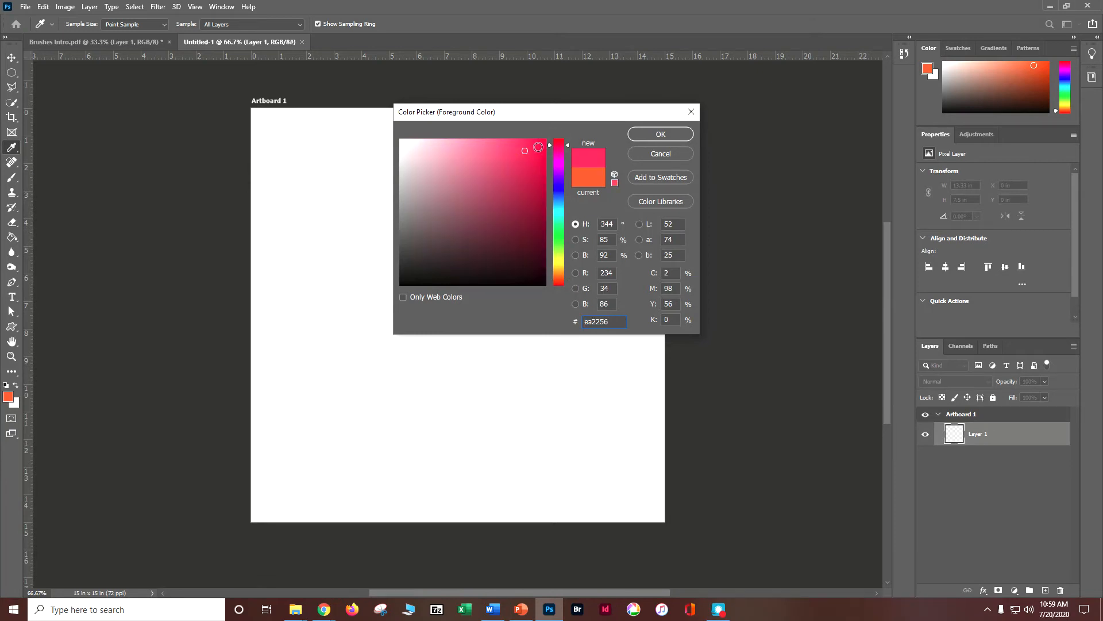
pyautogui.click(538, 146)
pyautogui.click(661, 134)
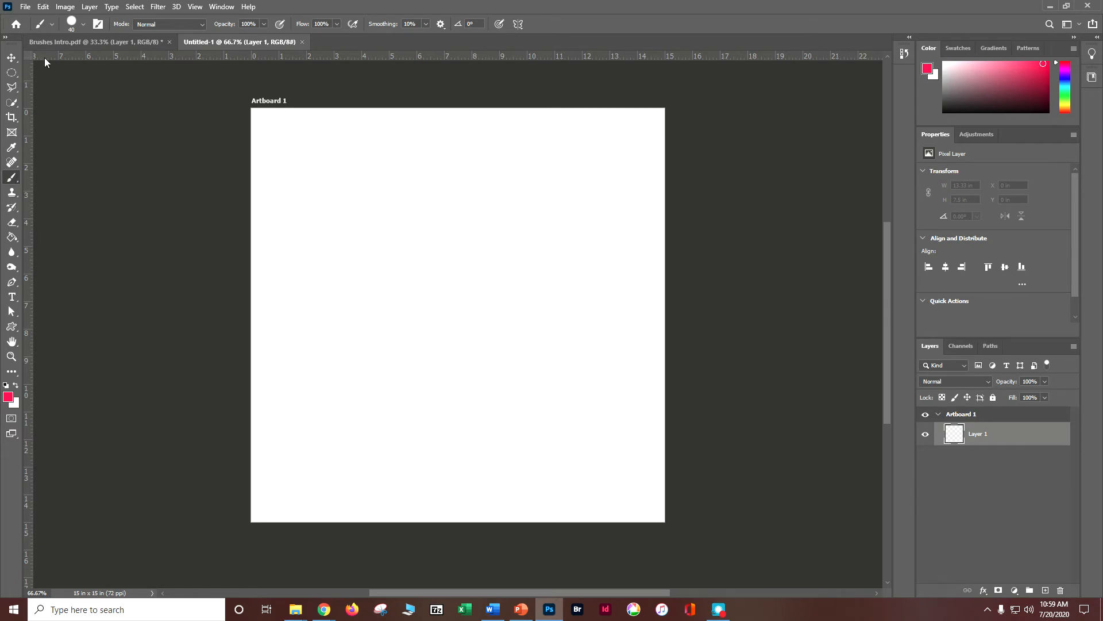
# Select the Graph Paper 1 brush at 900 px and paint a pinkish-red grid over most of the artboard.
pyautogui.click(83, 25)
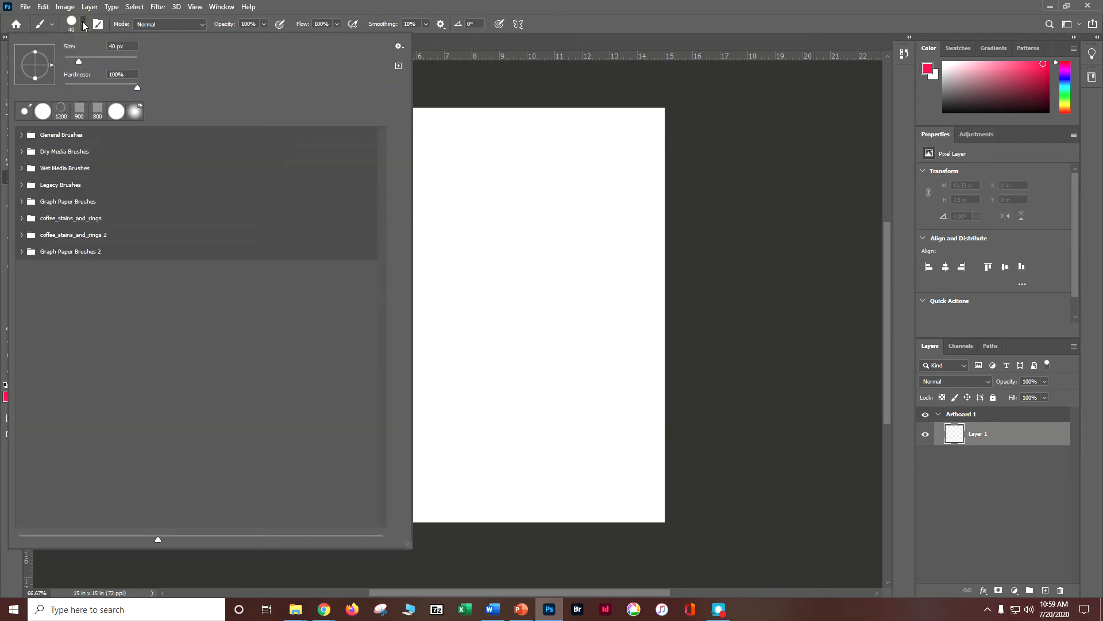
pyautogui.click(21, 202)
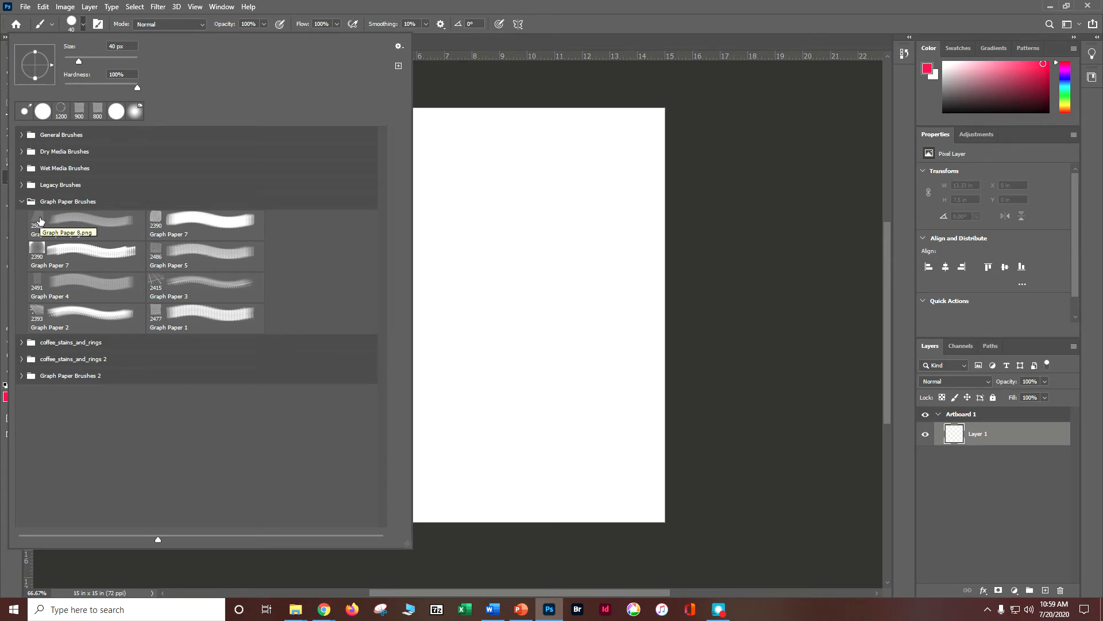
pyautogui.click(160, 312)
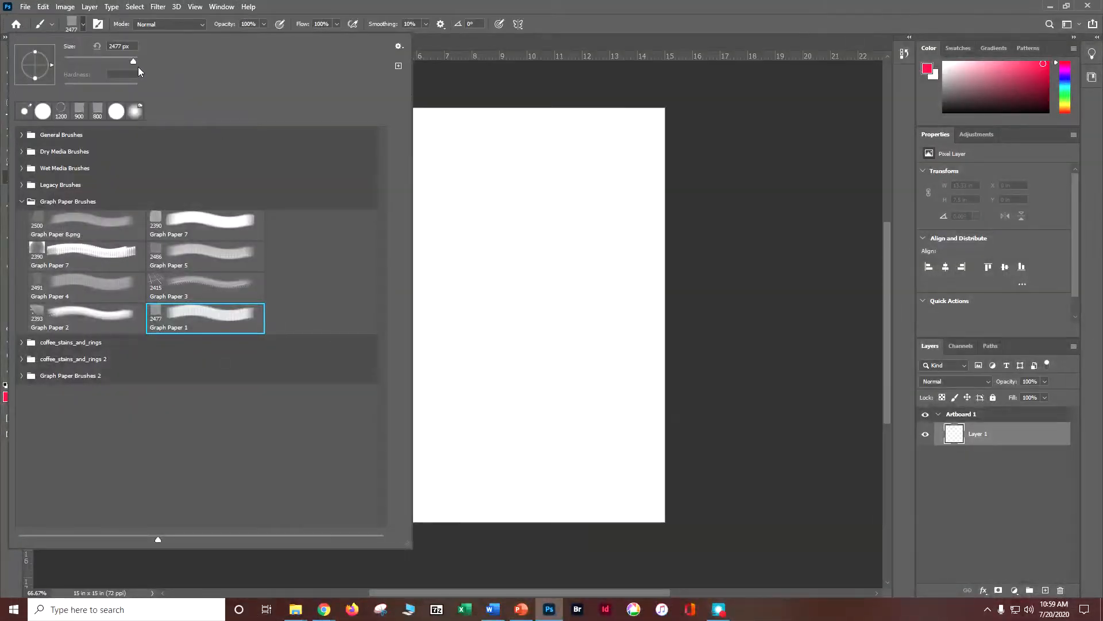
pyautogui.moveTo(132, 60); pyautogui.dragTo(110, 61)
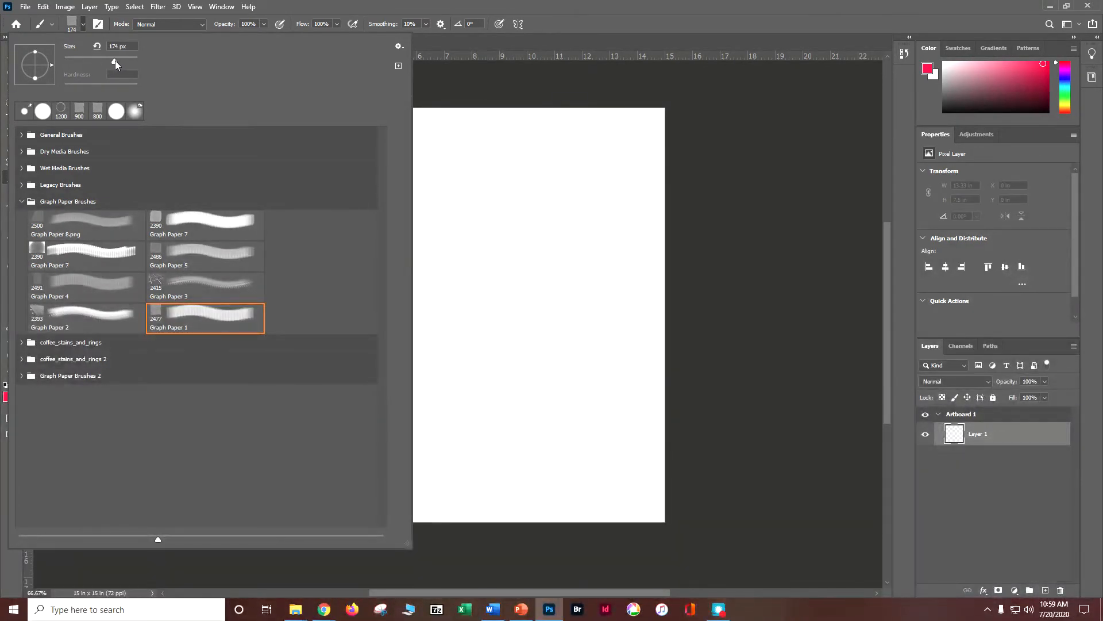
pyautogui.moveTo(118, 62); pyautogui.dragTo(119, 61)
pyautogui.click(82, 46)
pyautogui.write('900')
pyautogui.click(636, 20)
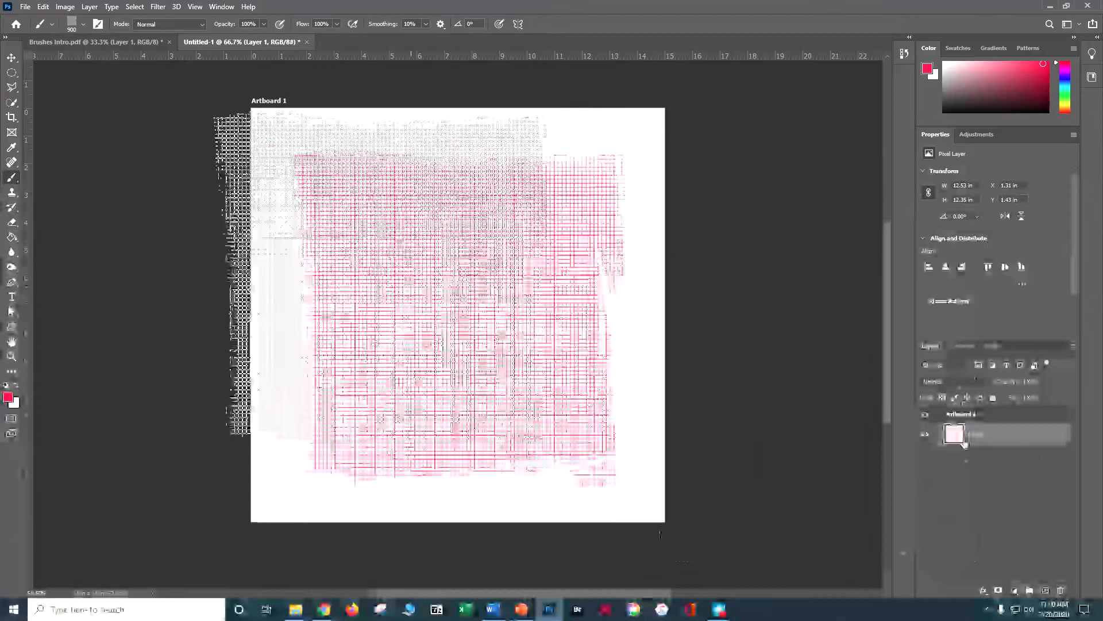
# Scale the painted grid layer down slightly to about 99% and apply the transformation.
pyautogui.click(11, 57)
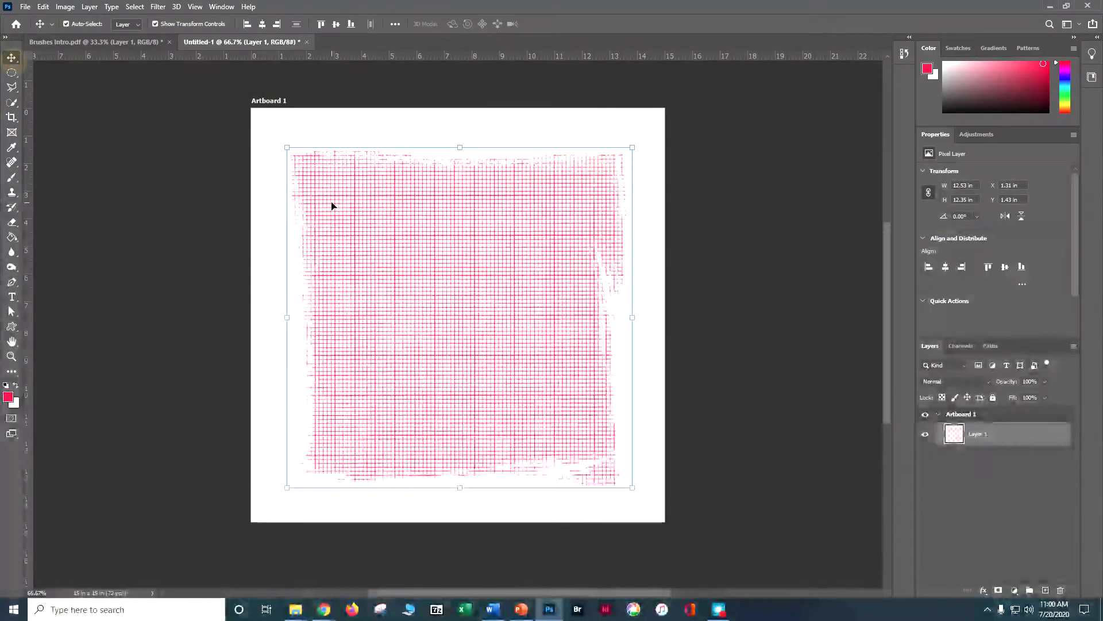
pyautogui.moveTo(287, 148)
pyautogui.mouseDown()
pyautogui.moveTo(261, 128)
pyautogui.moveTo(305, 157)
pyautogui.moveTo(288, 123)
pyautogui.moveTo(295, 140)
pyautogui.mouseUp()
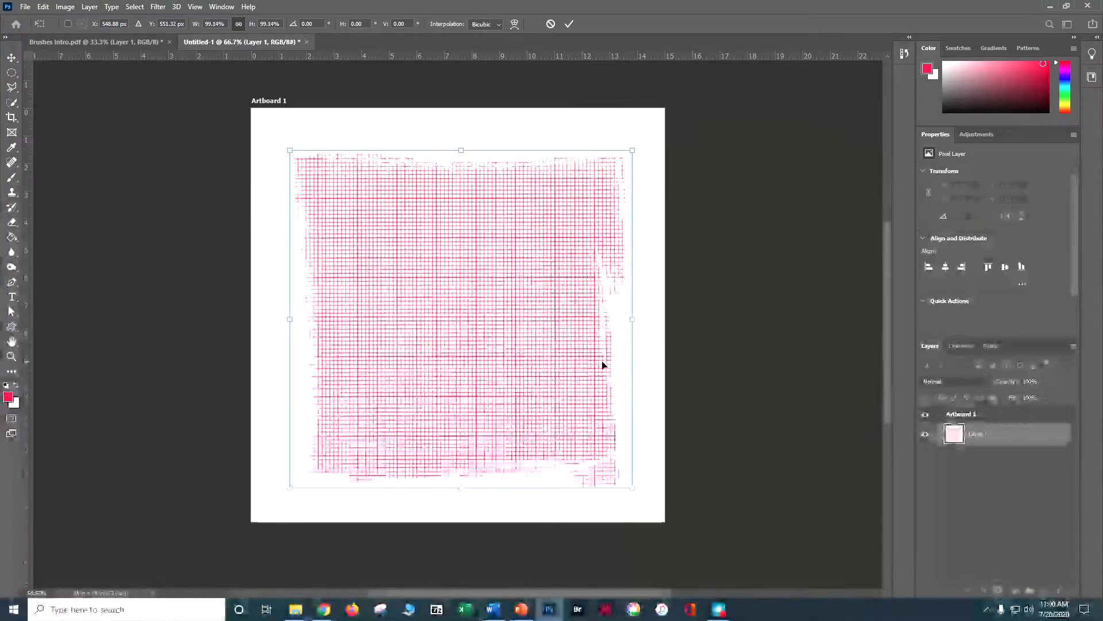
pyautogui.moveTo(348, 138); pyautogui.dragTo(273, 216)
pyautogui.click(15, 59)
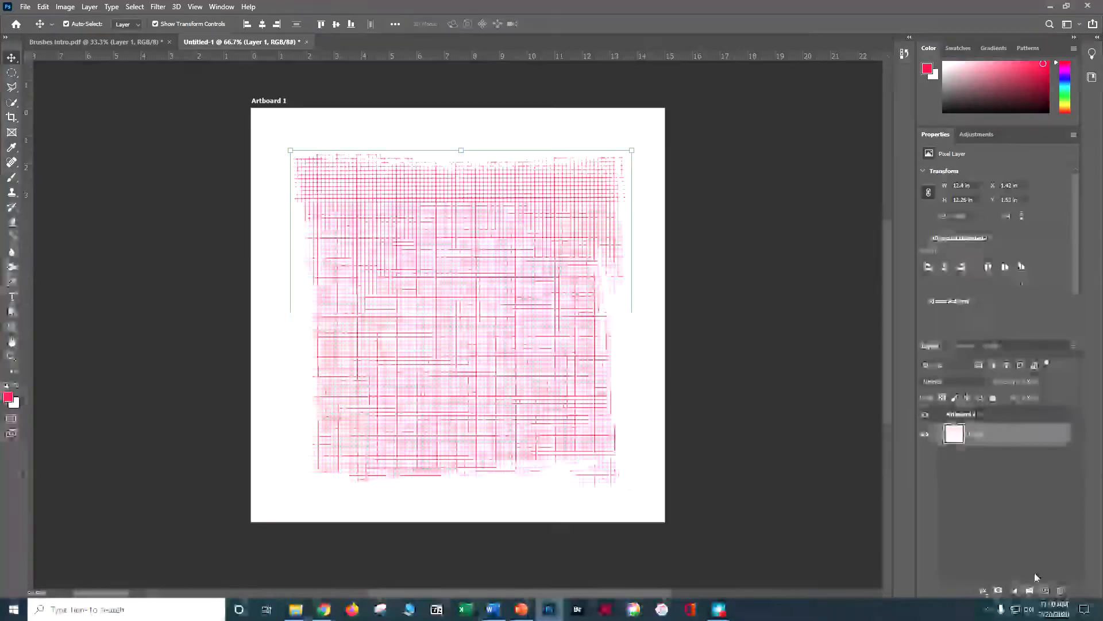
# Add a new layer above the grid and set the foreground color to dark brown #2f240b.
pyautogui.click(1045, 590)
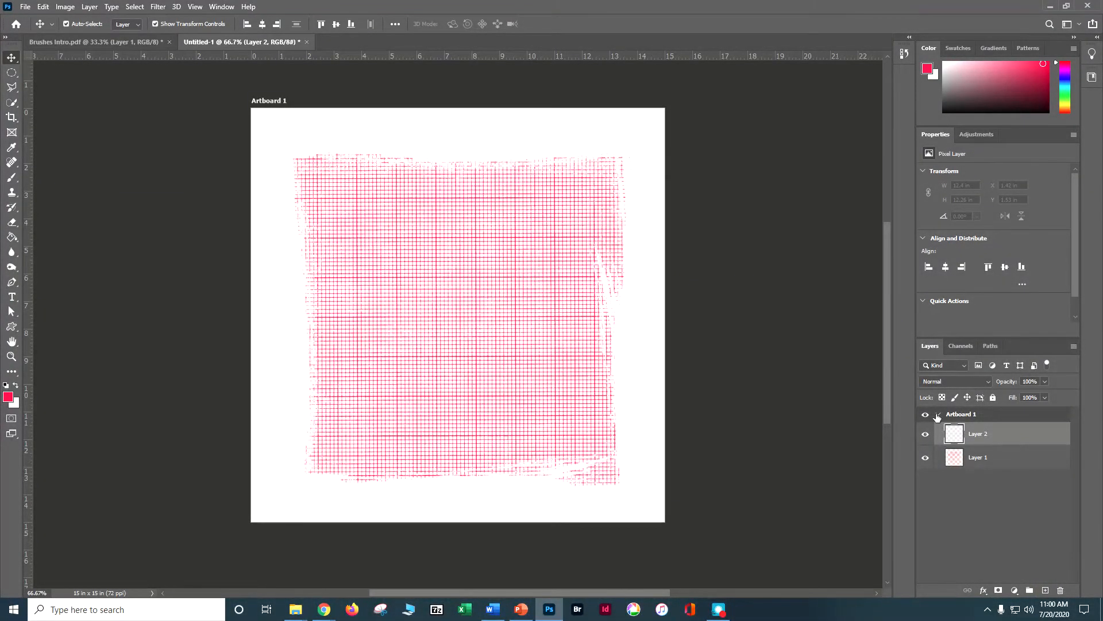
pyautogui.click(9, 398)
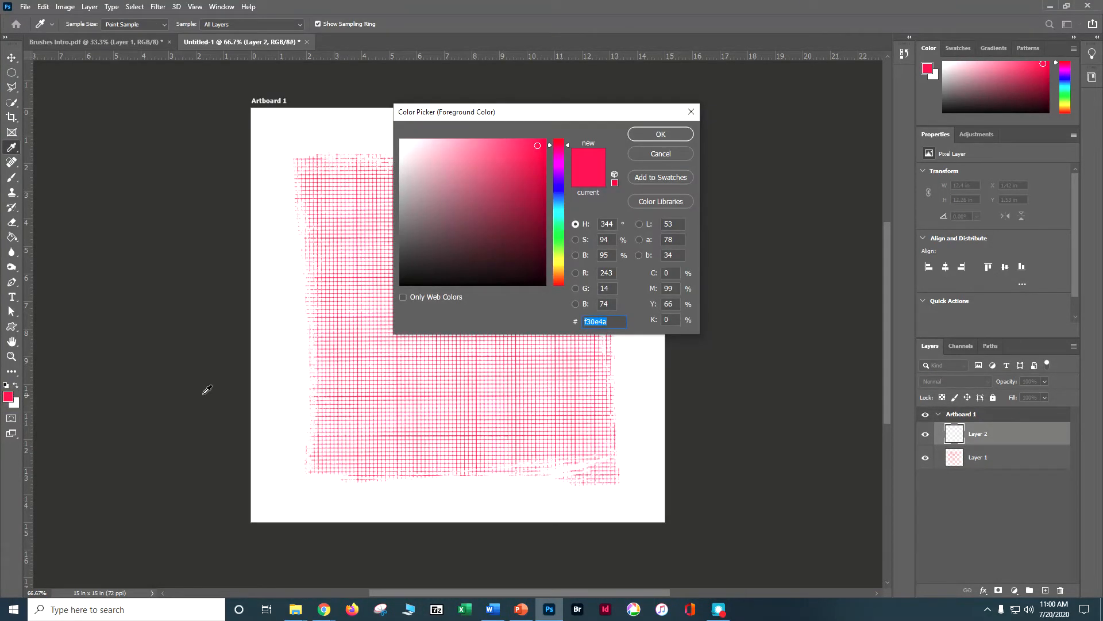
pyautogui.write('2')
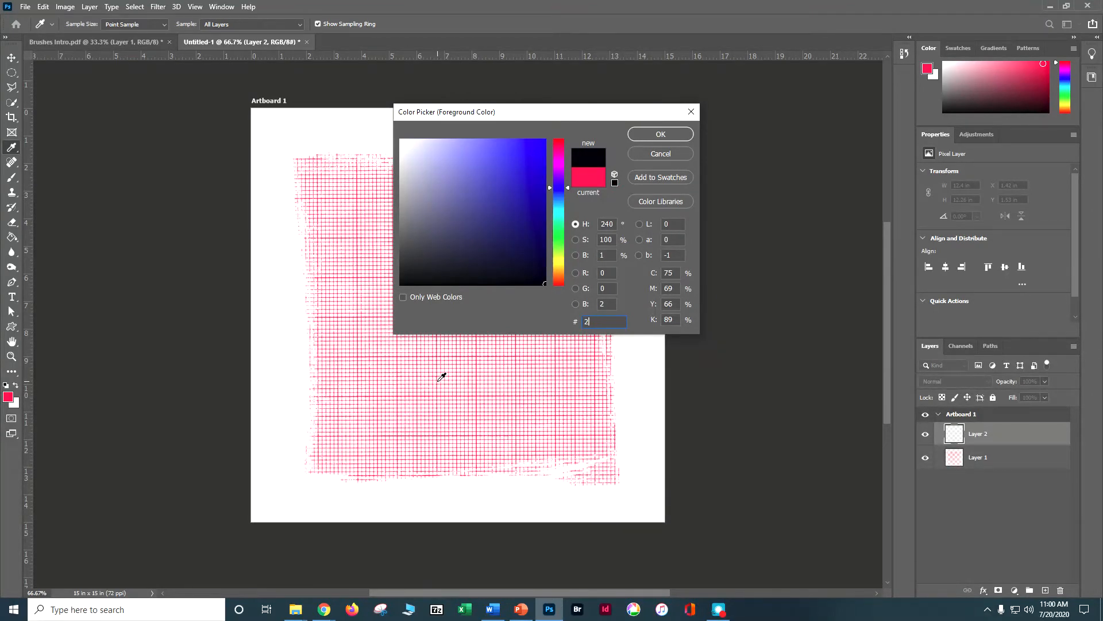
pyautogui.write('f24')
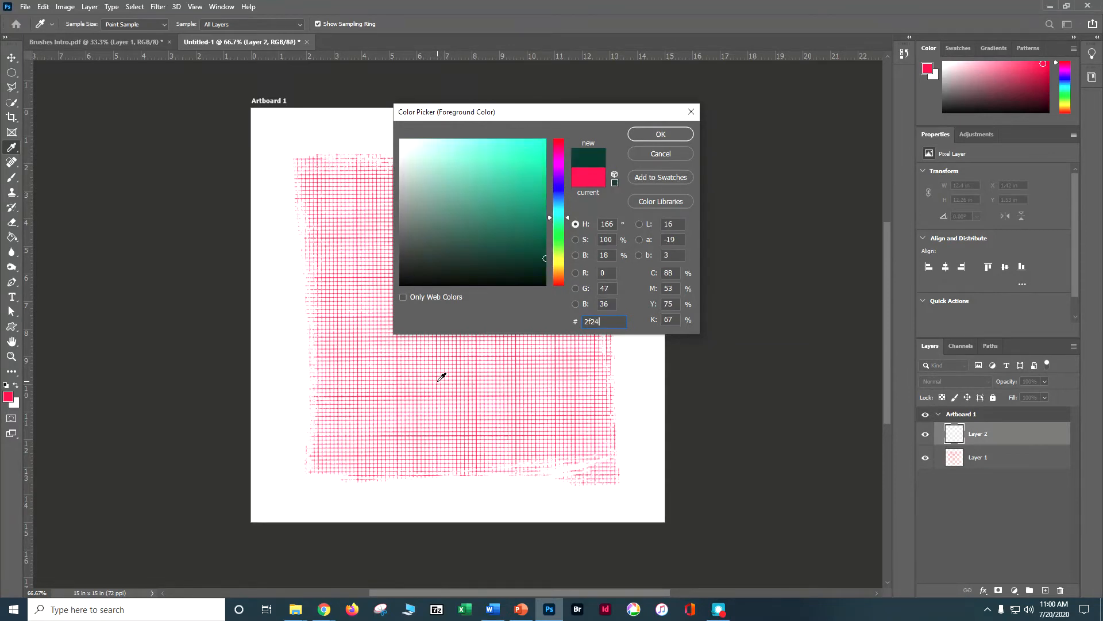
pyautogui.write('0b')
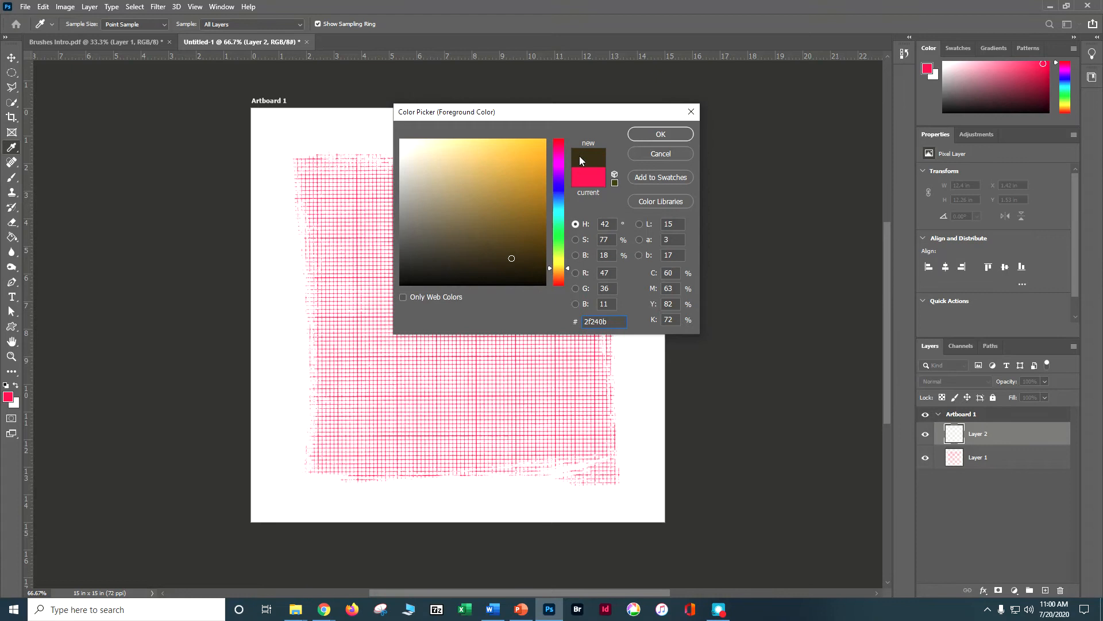
pyautogui.click(673, 136)
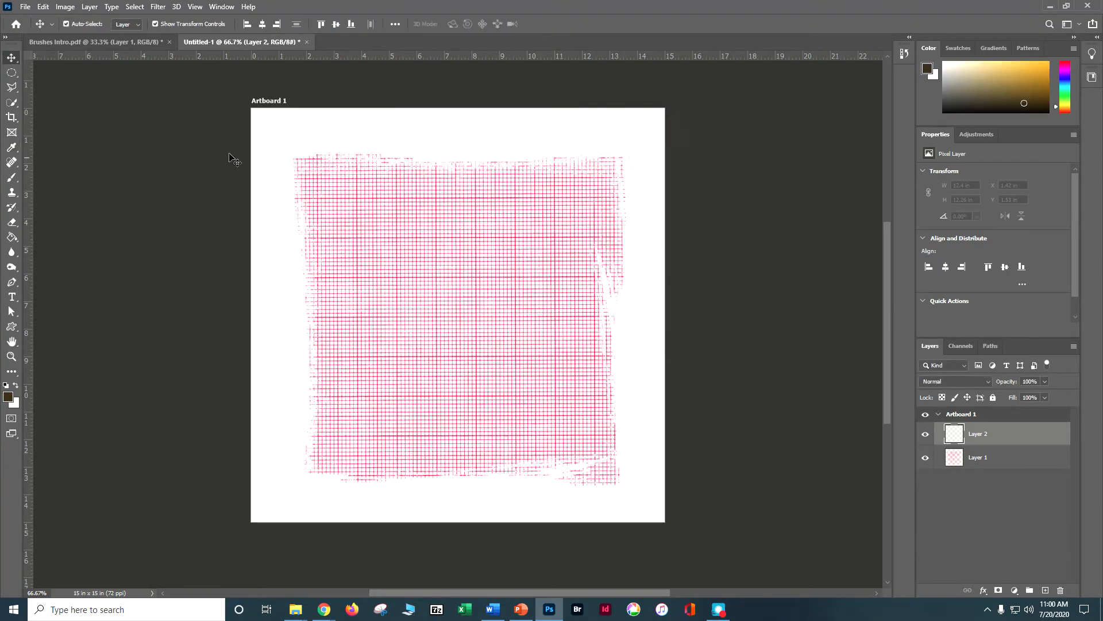
# Choose brush 5 from the coffee_stains_and_rings set for painting and reduce its size to 155 px.
pyautogui.click(11, 177)
pyautogui.click(77, 24)
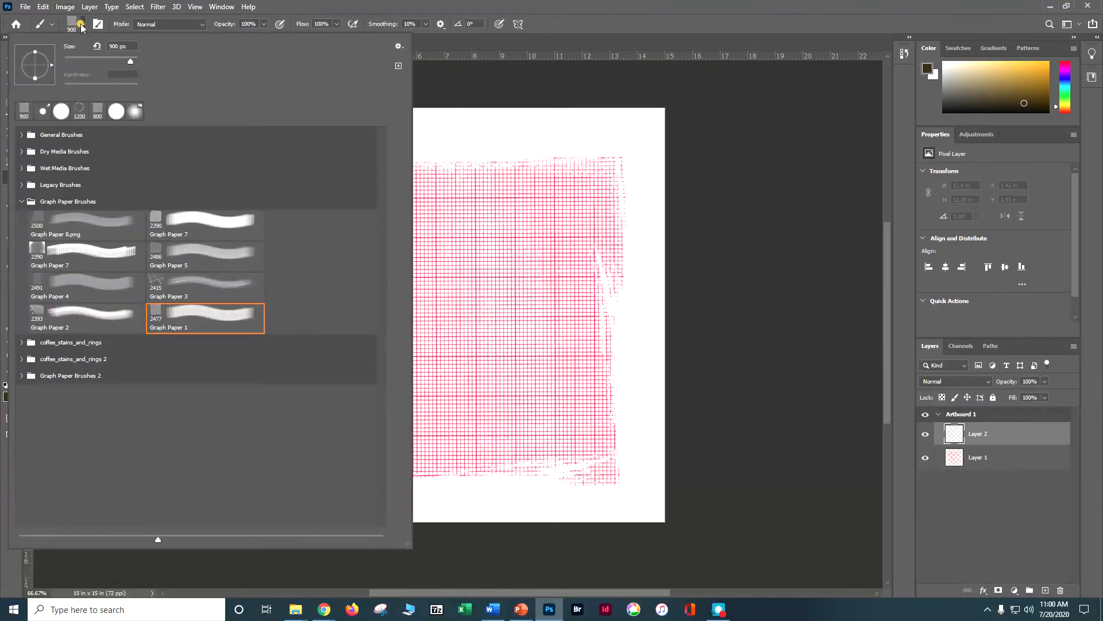
pyautogui.click(18, 347)
pyautogui.click(19, 342)
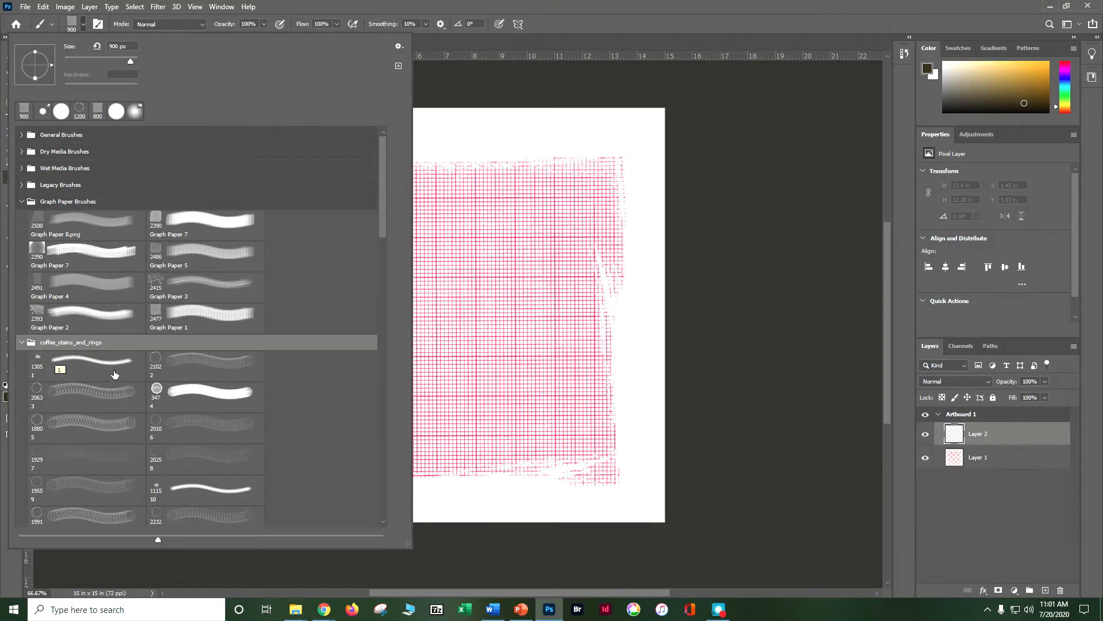
pyautogui.click(157, 390)
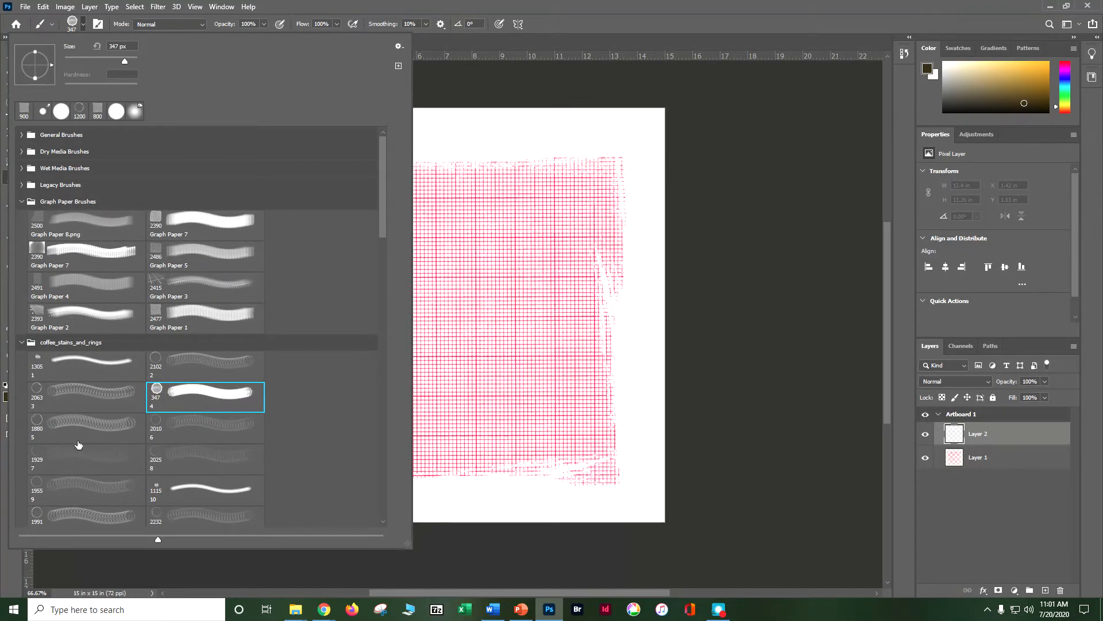
pyautogui.click(35, 424)
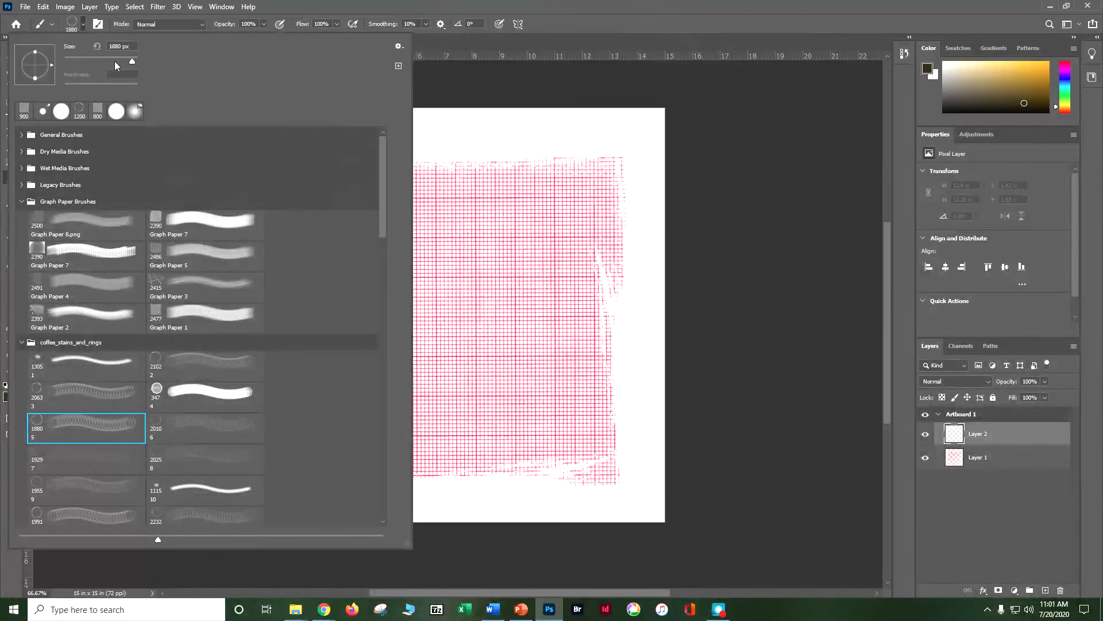
pyautogui.moveTo(131, 60); pyautogui.dragTo(102, 61)
pyautogui.click(111, 60)
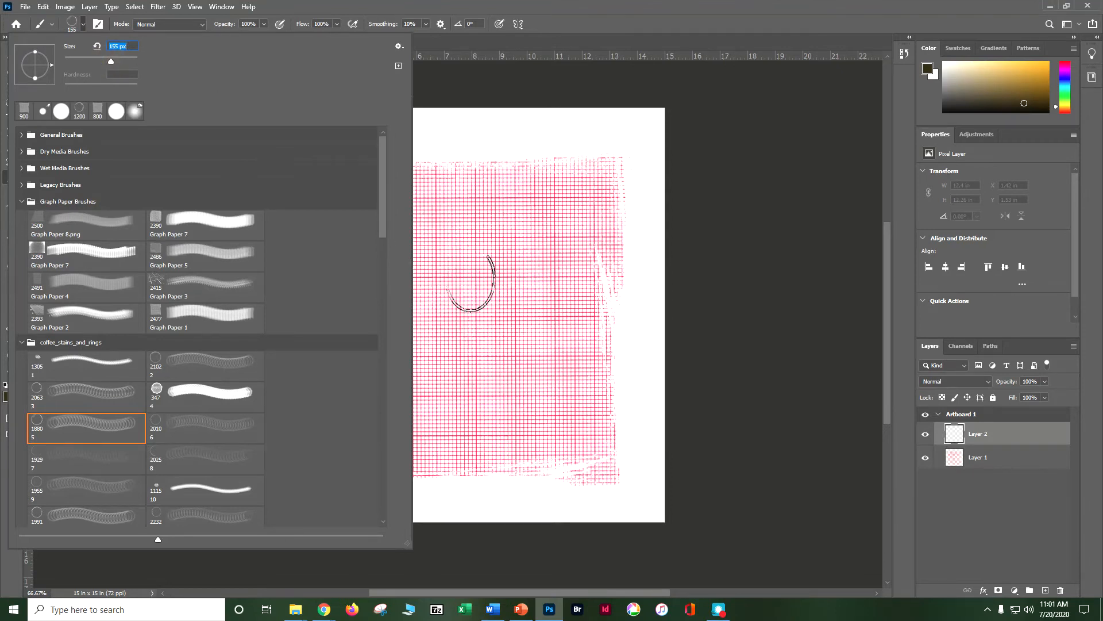
pyautogui.click(561, 26)
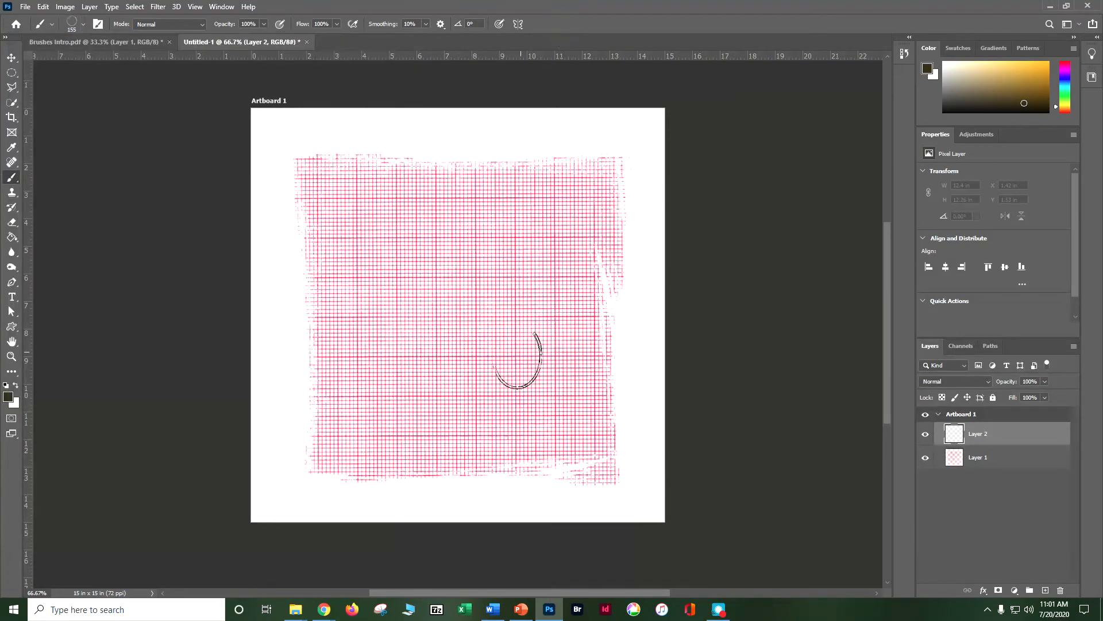
# Enlarge the coffee ring brush to 1000 px and stamp it twice on the same spot at the artboard's center.
pyautogui.press(']')
pyautogui.press(']')
pyautogui.press(']')
pyautogui.press(']')
pyautogui.press(']')
pyautogui.press(']')
pyautogui.press(']')
pyautogui.press(']')
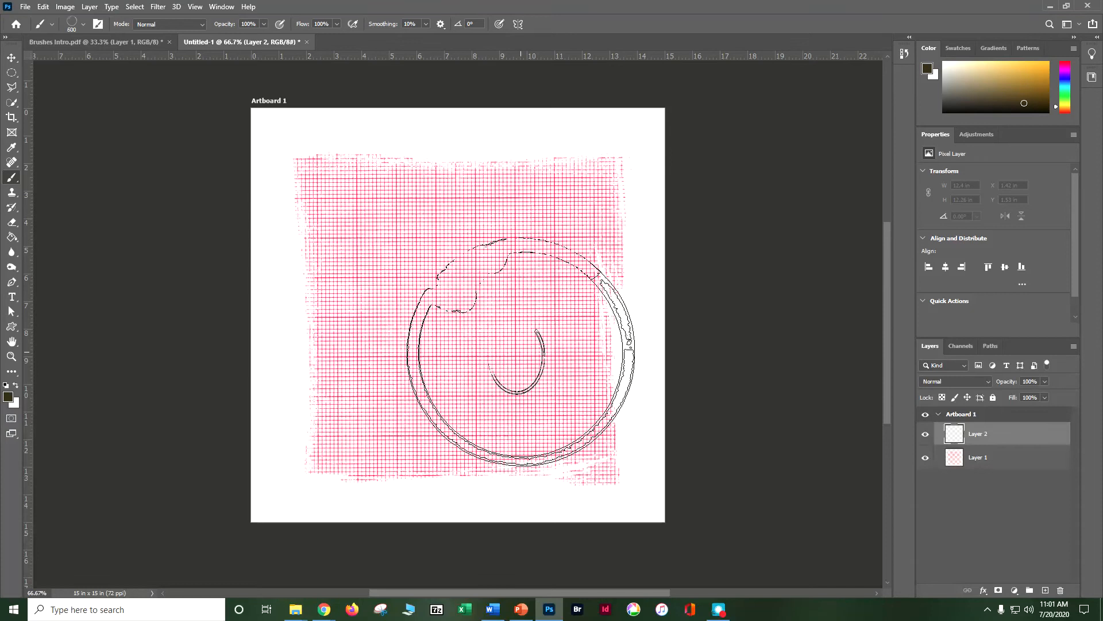
pyautogui.press(']')
pyautogui.press(']')
pyautogui.press(']')
pyautogui.press(']')
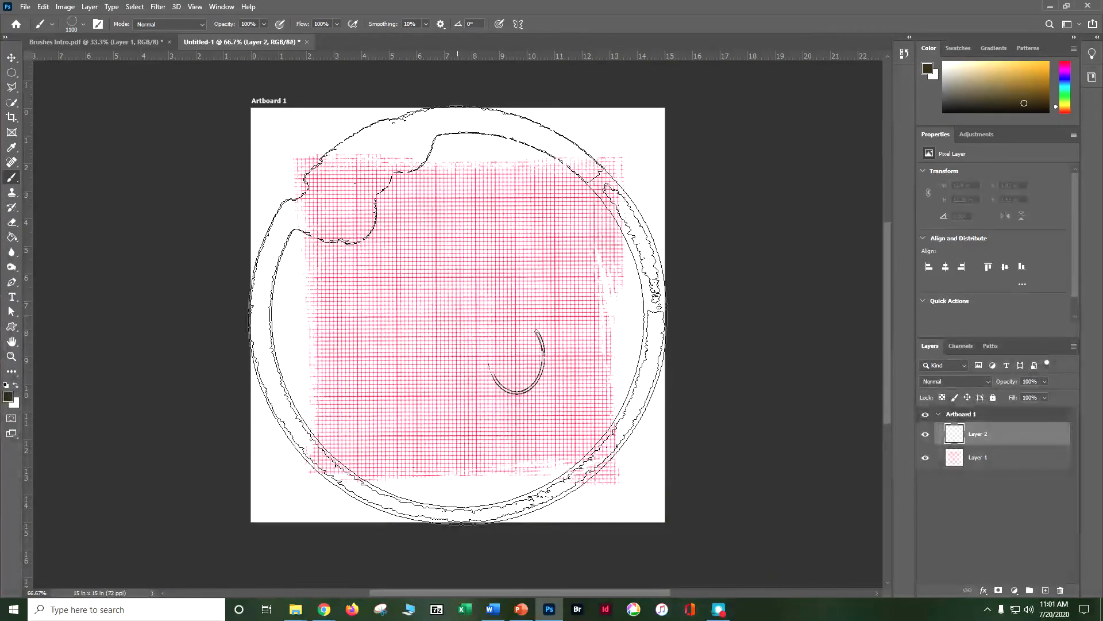
pyautogui.press(']')
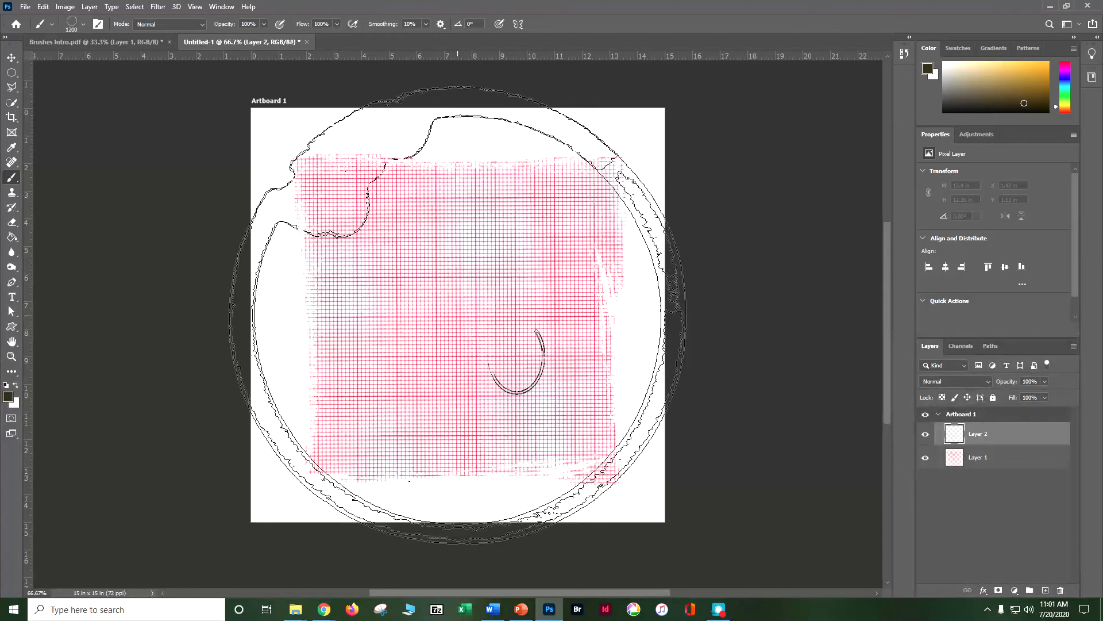
pyautogui.press('[')
pyautogui.press('[')
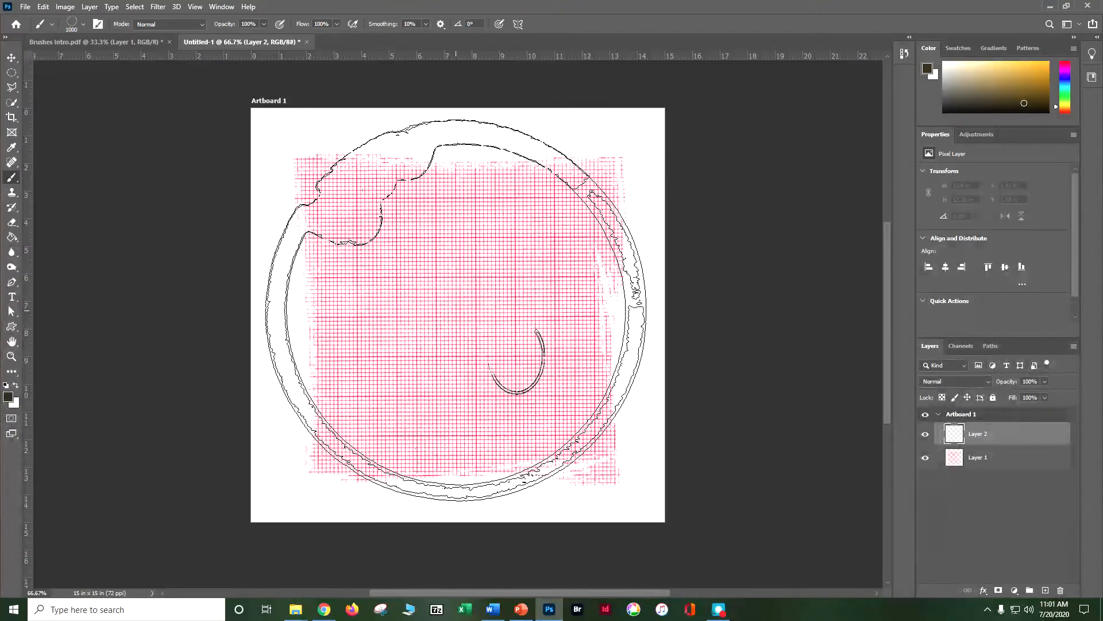
pyautogui.click(455, 311)
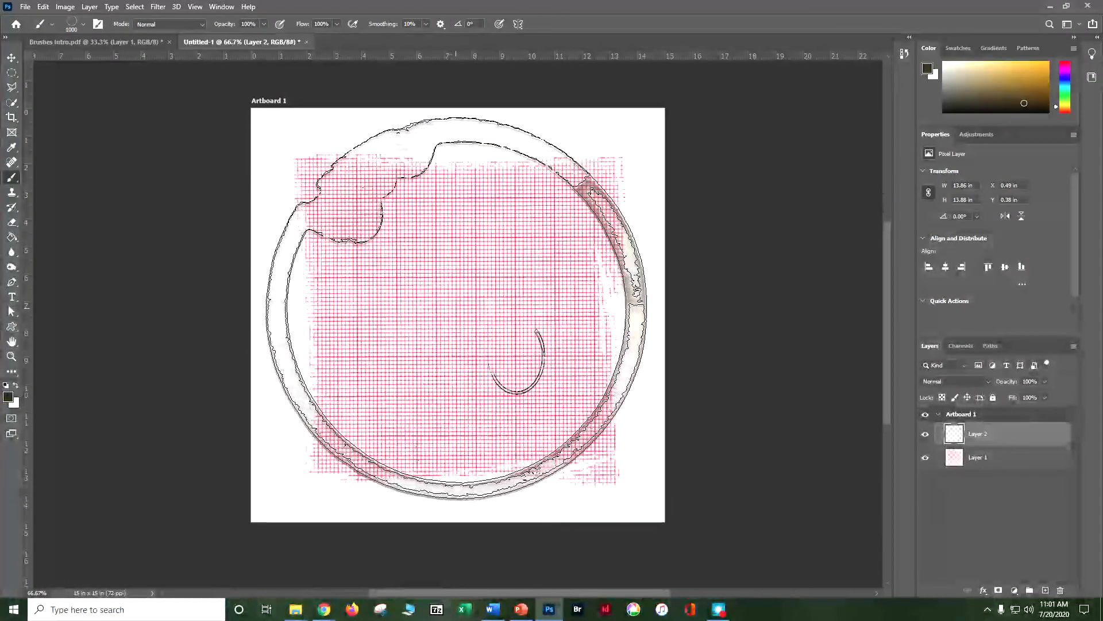
pyautogui.click(456, 310)
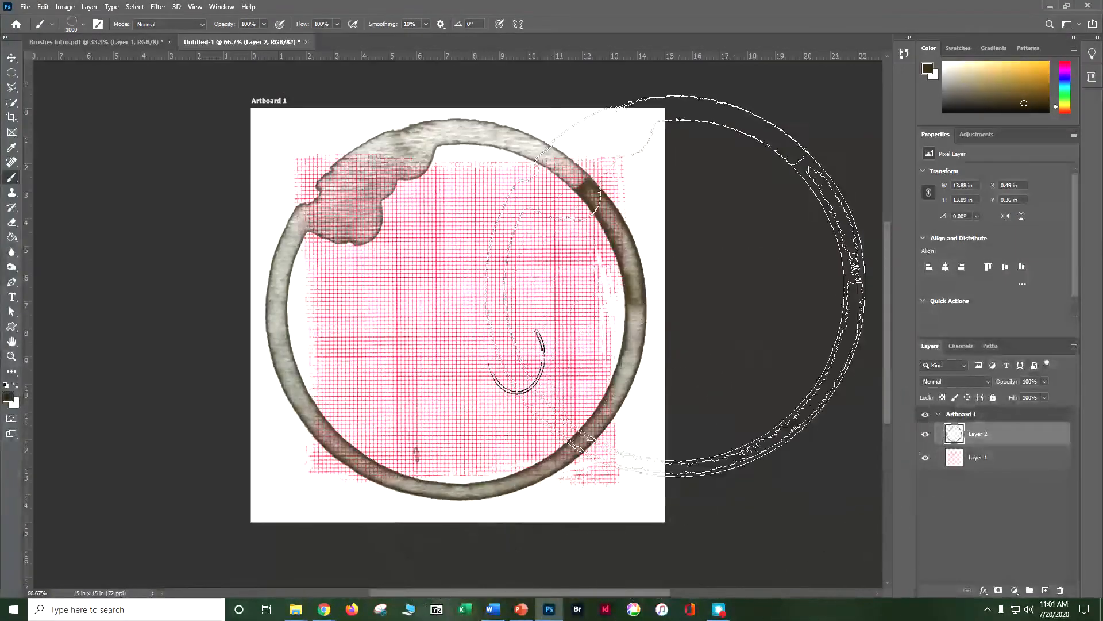
# Add the text GET IT DONE on three lines in 200 pt Flood Std and center it inside the coffee ring.
pyautogui.click(10, 296)
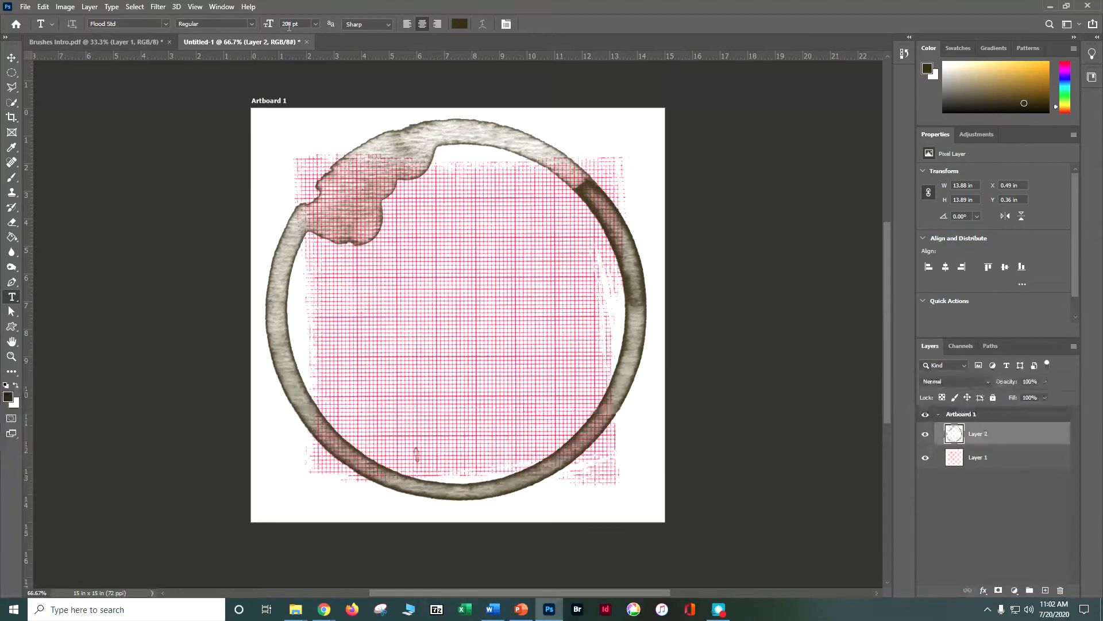
pyautogui.click(438, 305)
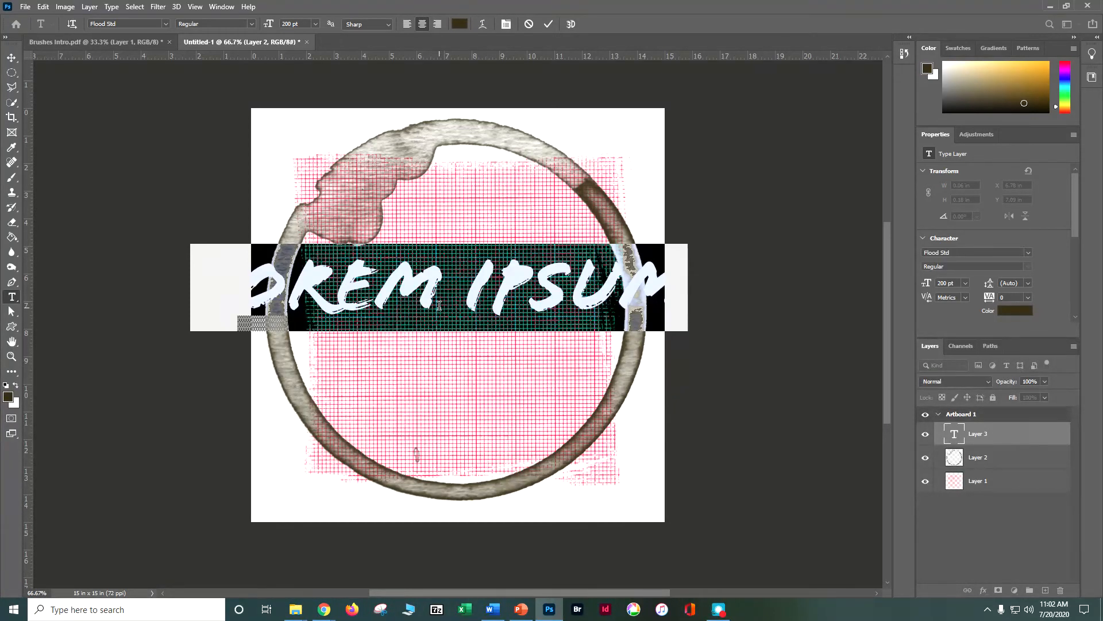
pyautogui.write('GET ')
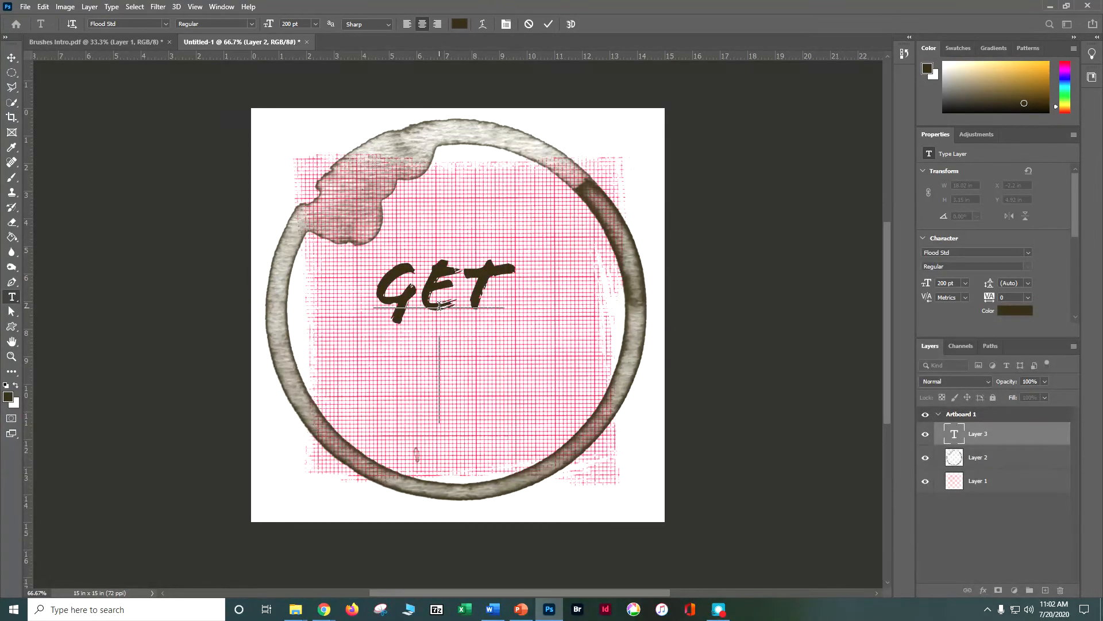
pyautogui.write('10')
pyautogui.press('BackSpace')
pyautogui.write('T')
pyautogui.press('Return')
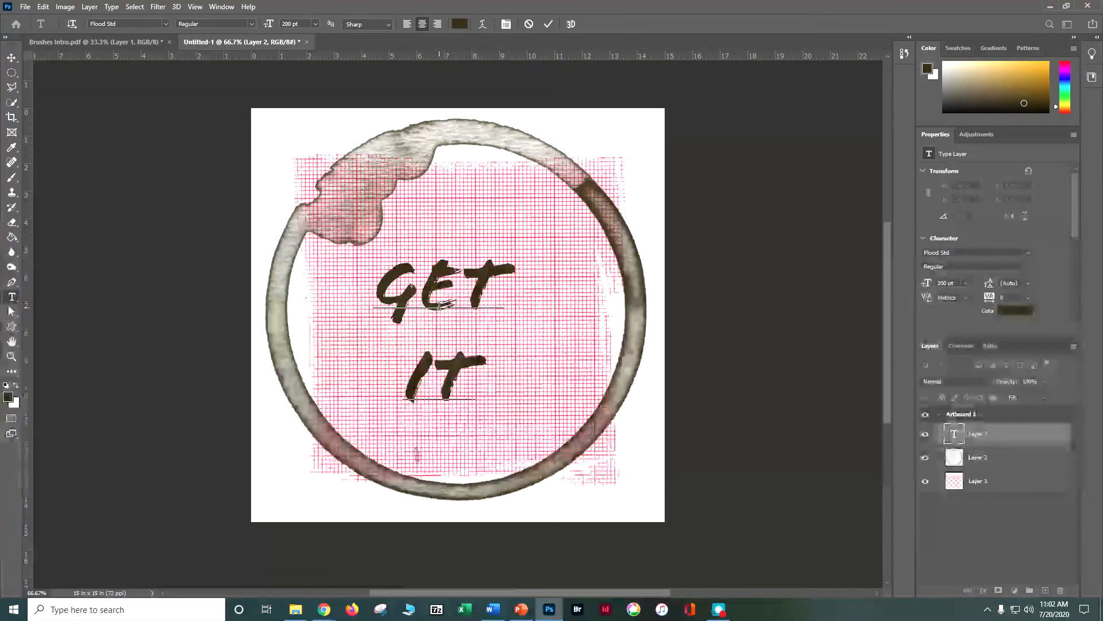
pyautogui.write('DONE')
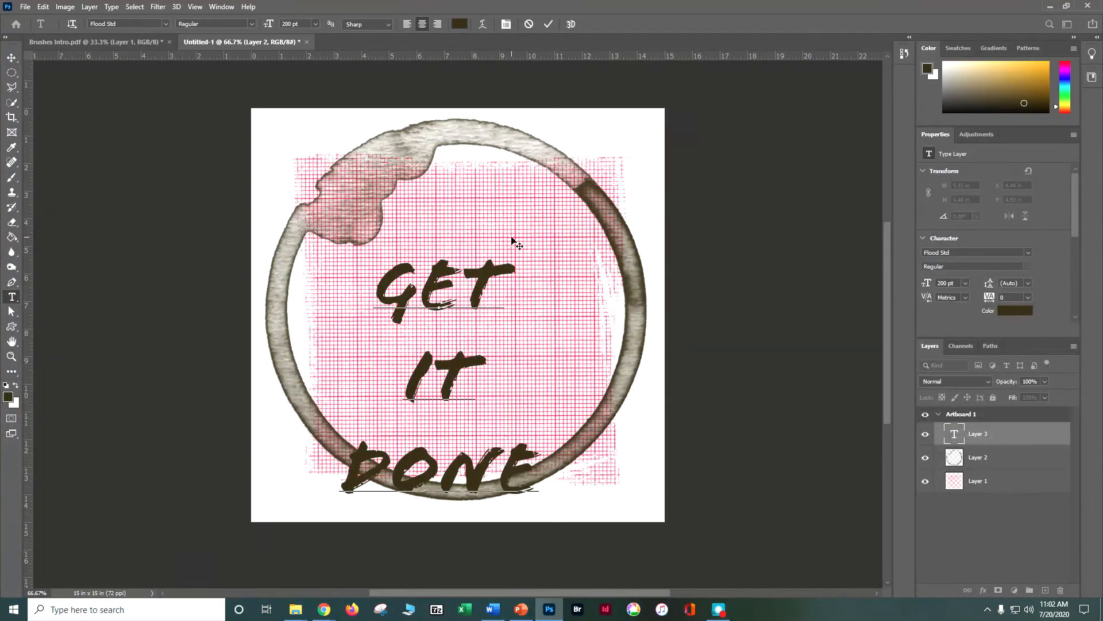
pyautogui.click(10, 57)
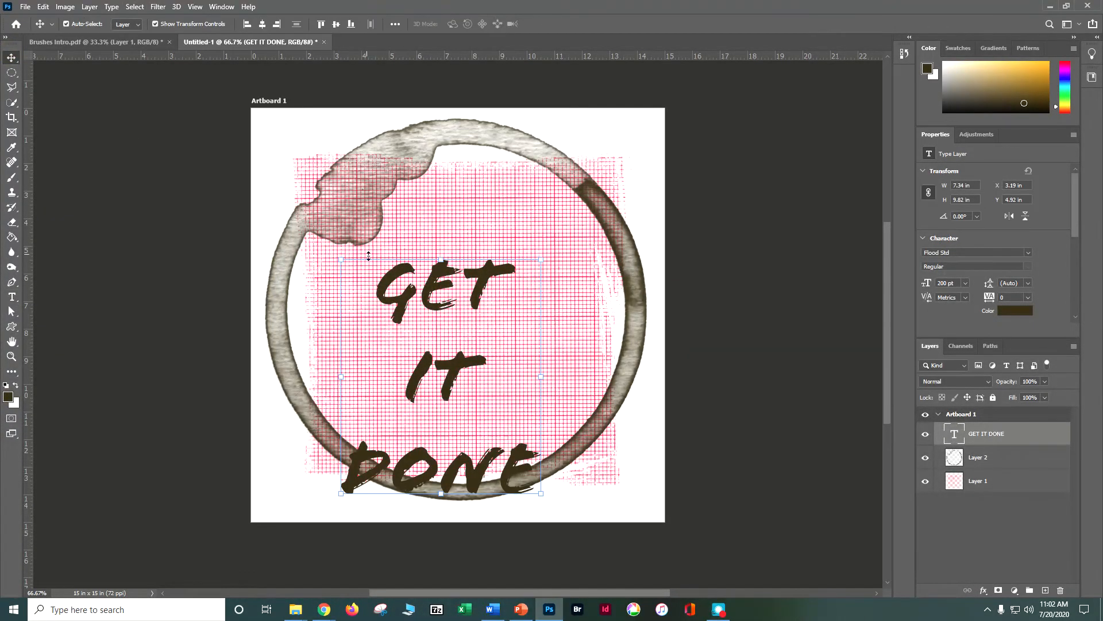
pyautogui.moveTo(401, 275); pyautogui.dragTo(415, 217)
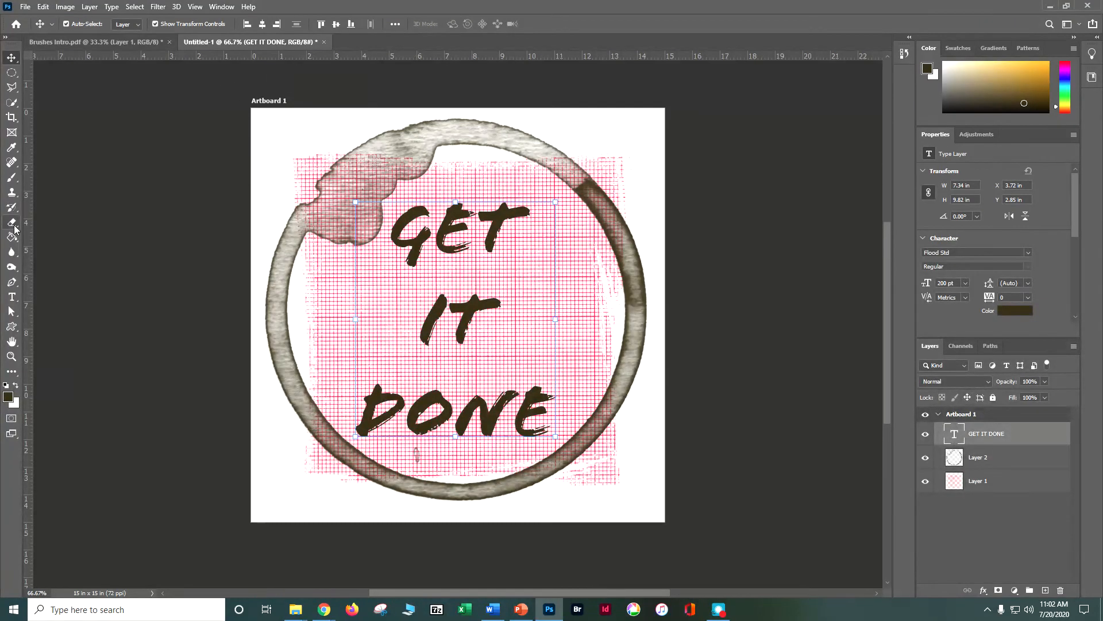
# Try left alignment on the three lines of GET IT DONE and return the text to center alignment.
pyautogui.click(12, 296)
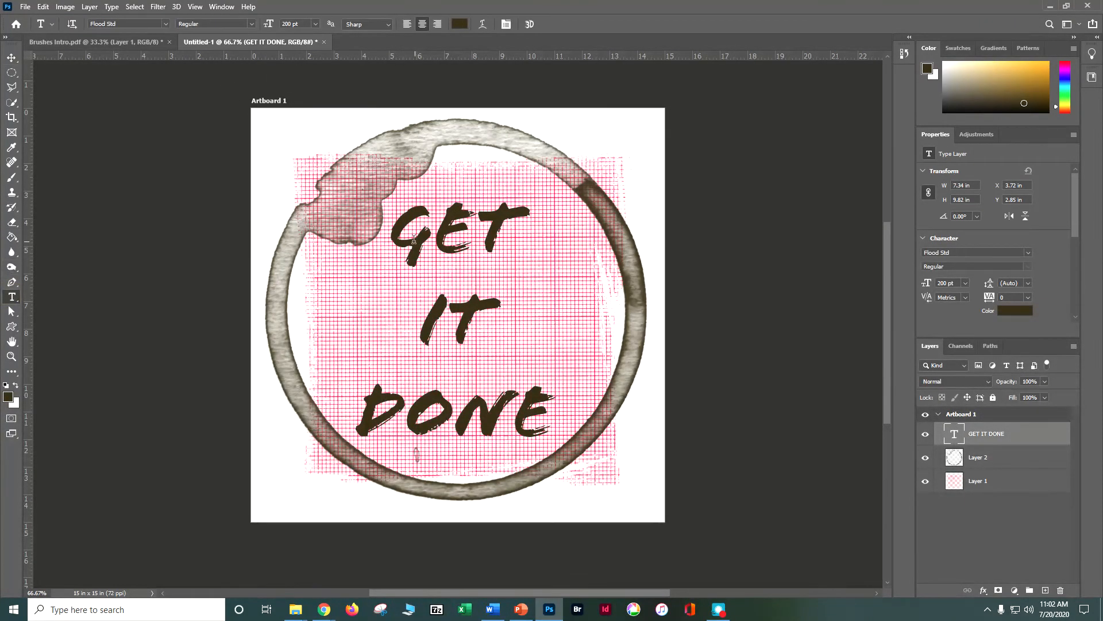
pyautogui.moveTo(390, 234); pyautogui.dragTo(553, 437)
pyautogui.click(408, 25)
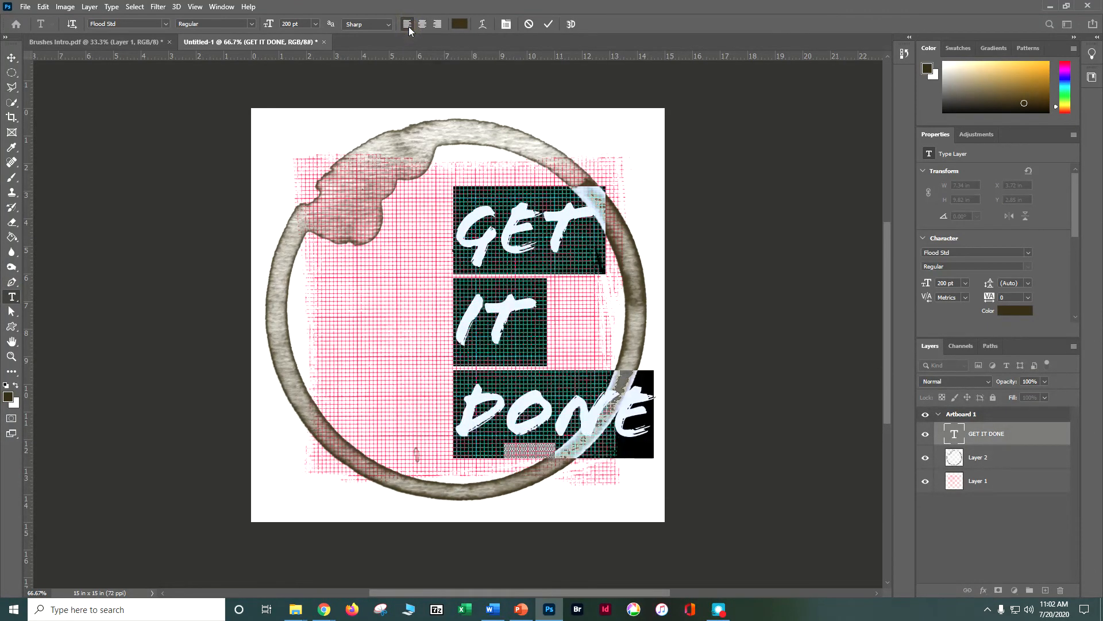
pyautogui.click(422, 24)
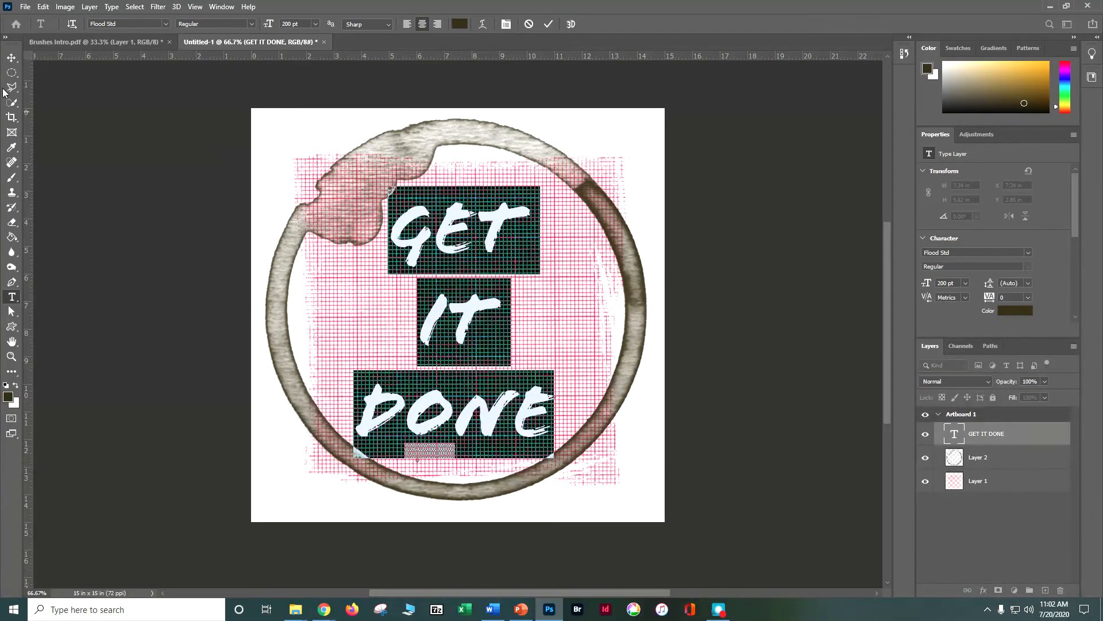
pyautogui.click(11, 58)
pyautogui.click(727, 237)
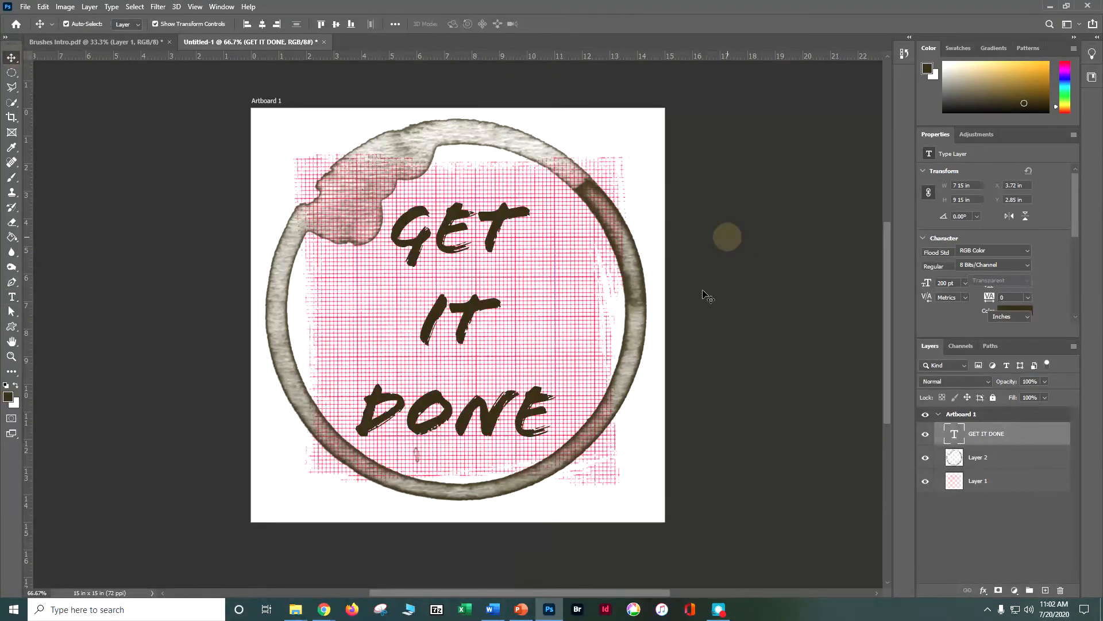
pyautogui.click(925, 435)
pyautogui.click(926, 435)
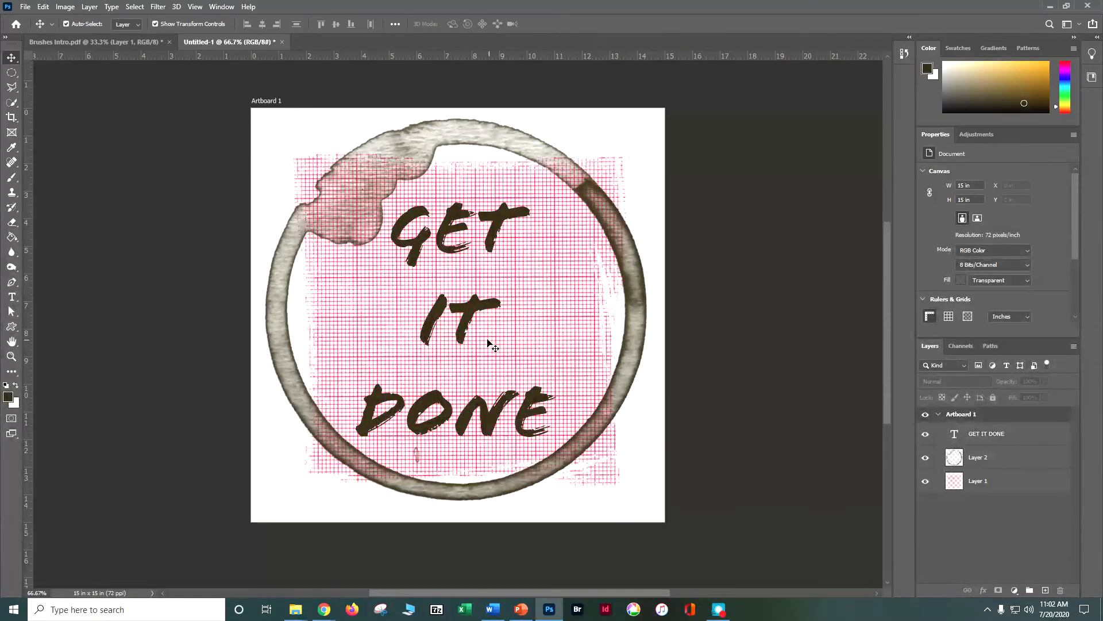
# Start saving a copy of the document in the PS Brushes folder inside Revised Tutorials CC2020.
pyautogui.click(25, 7)
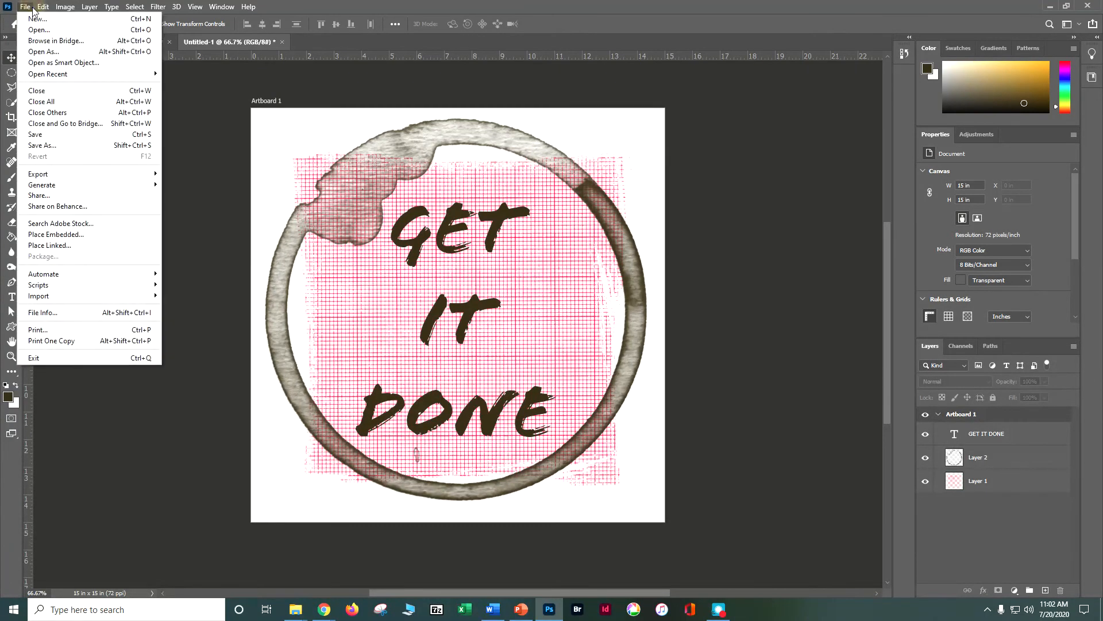
pyautogui.click(41, 145)
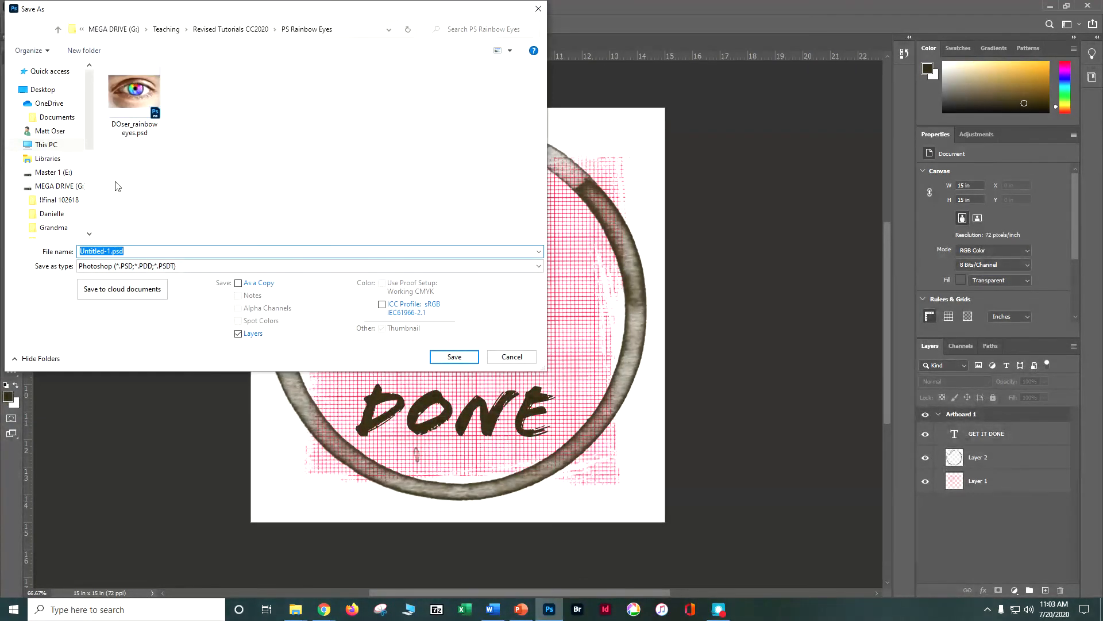
pyautogui.click(220, 31)
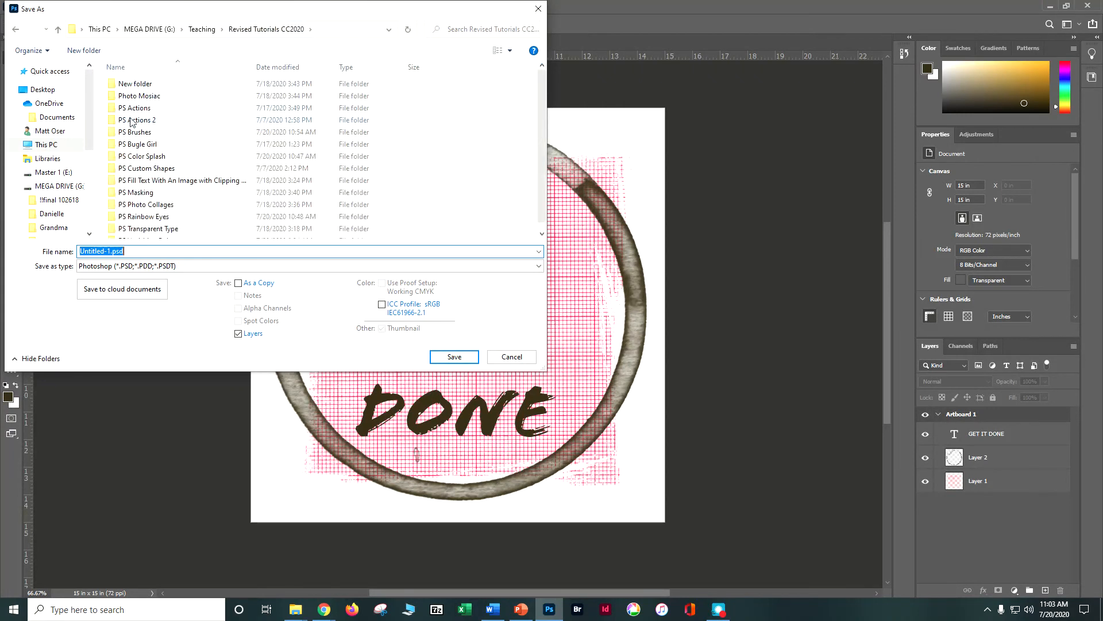
pyautogui.doubleClick(129, 133)
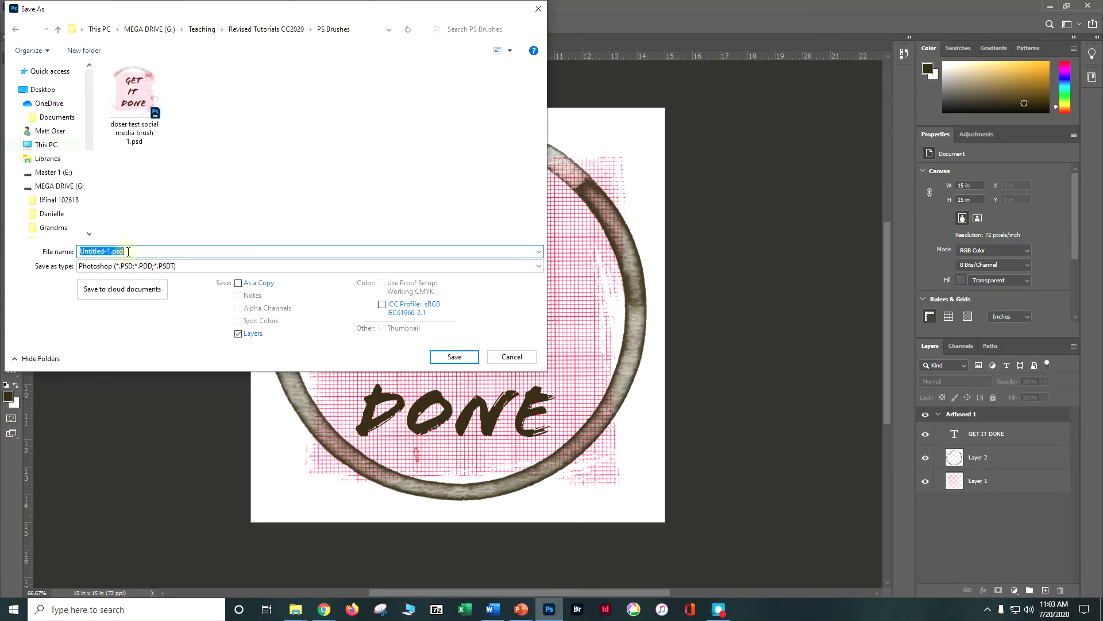
# Name the file with the author's name followed by "_social media brush 1" and save it in Photoshop format with Maximize Compatibility on.
pyautogui.write('DOSER')
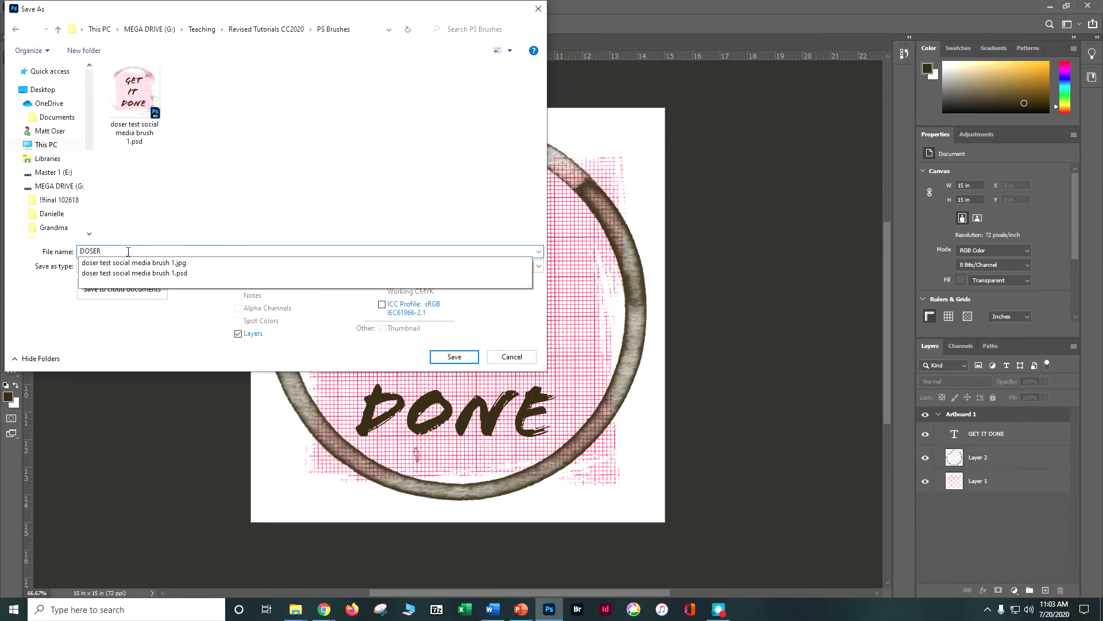
pyautogui.write(')')
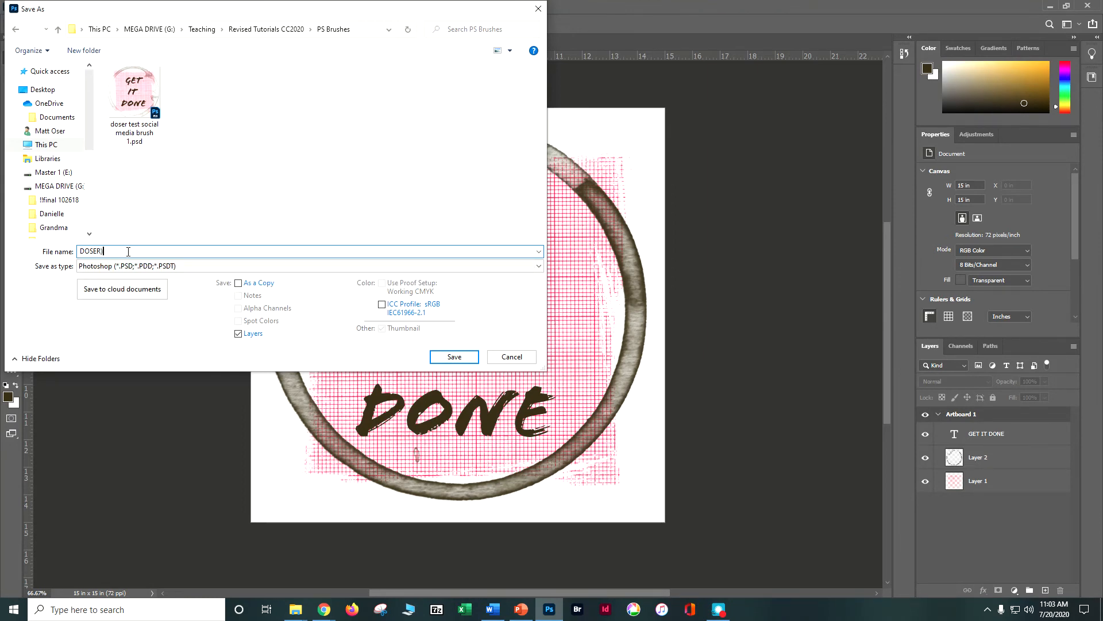
pyautogui.press('BackSpace')
pyautogui.write(')')
pyautogui.press('BackSpace')
pyautogui.write('_')
pyautogui.write('OCIAL')
pyautogui.press('BackSpace')
pyautogui.press('BackSpace')
pyautogui.press('BackSpace')
pyautogui.press('BackSpace')
pyautogui.press('BackSpace')
pyautogui.press('BackSpace')
pyautogui.write('social media brush')
pyautogui.click(465, 356)
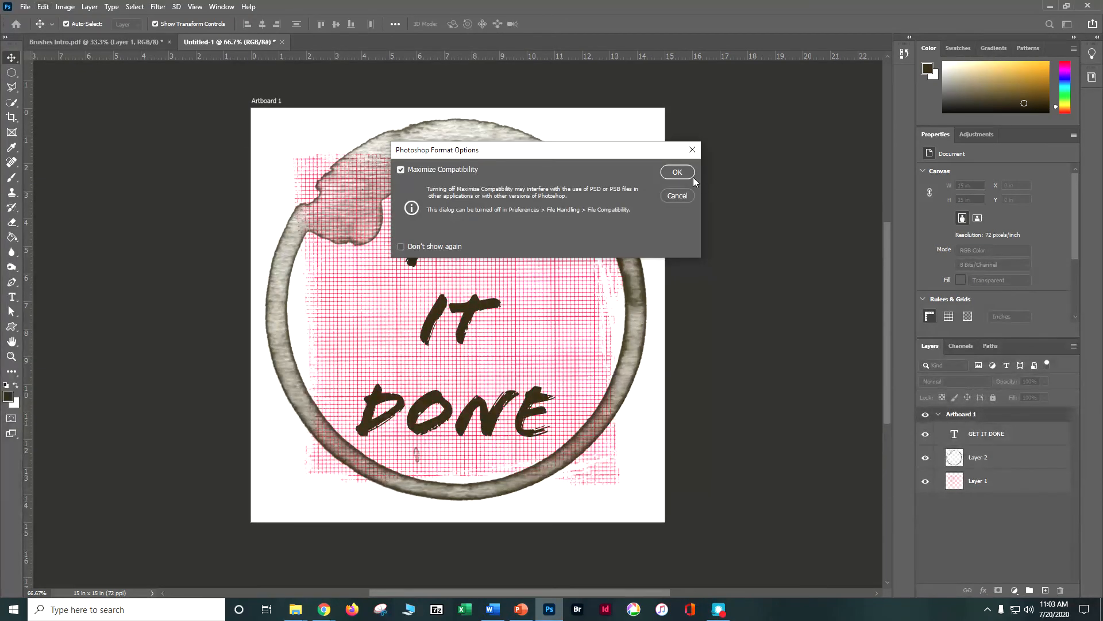
pyautogui.click(680, 172)
# Save the visual also as a JPEG in the same folder, at quality 12 (Maximum) with the Baseline ("Standard") format.
pyautogui.click(25, 7)
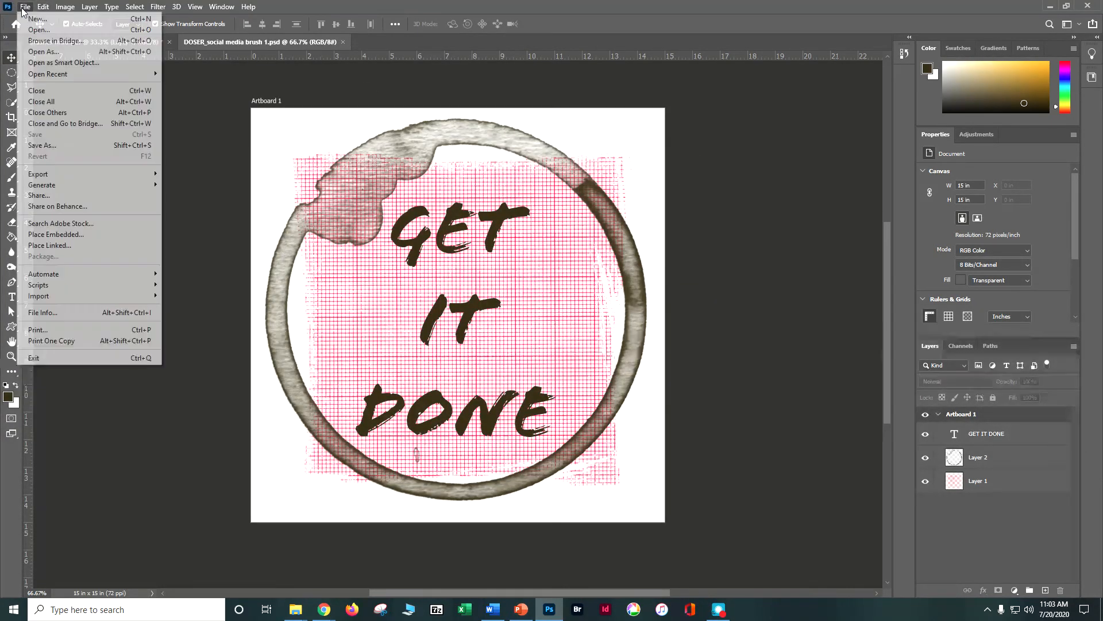
pyautogui.click(43, 145)
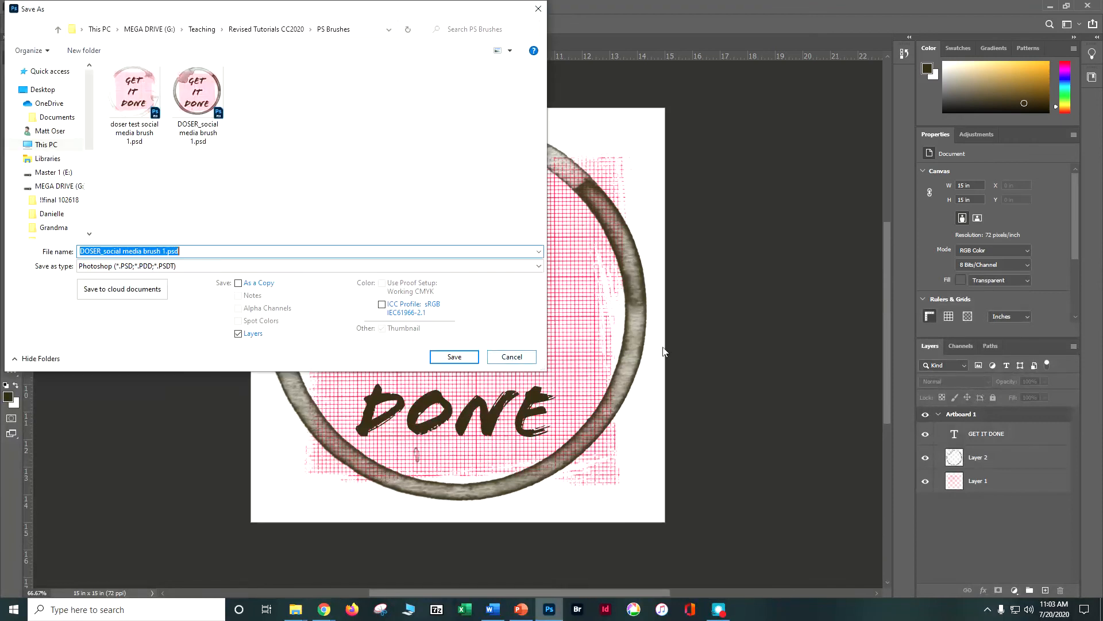
pyautogui.click(193, 266)
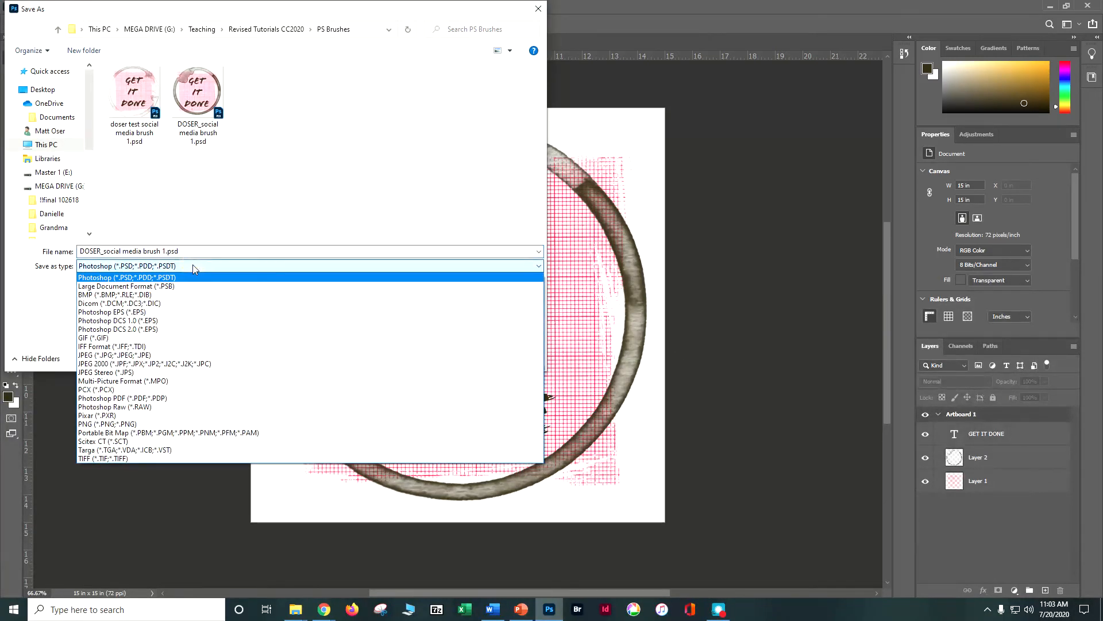
pyautogui.click(270, 355)
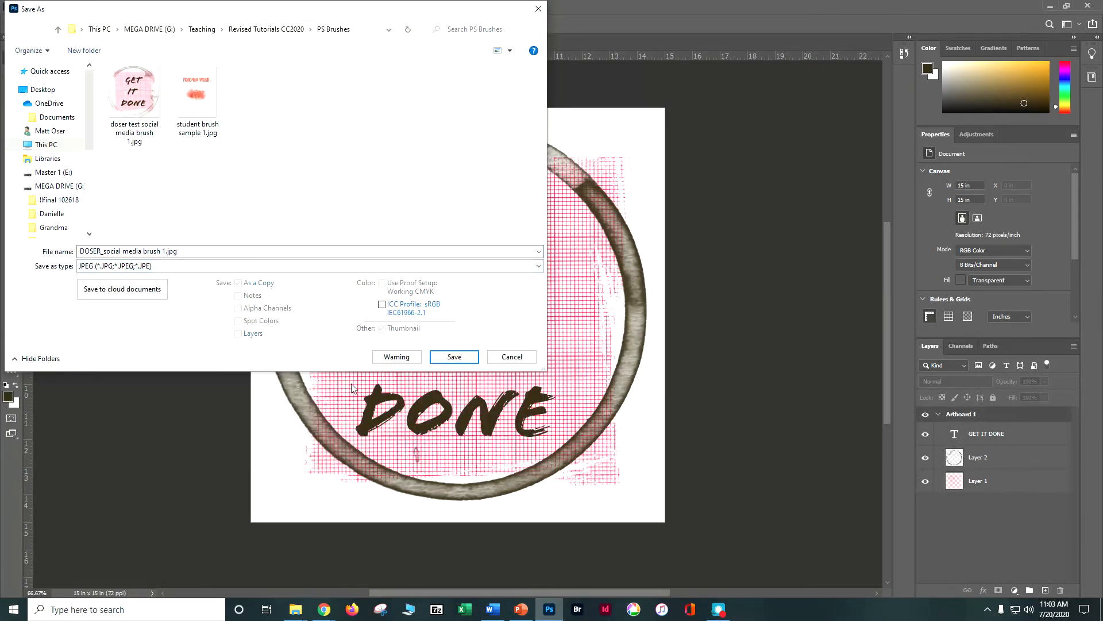
pyautogui.click(454, 356)
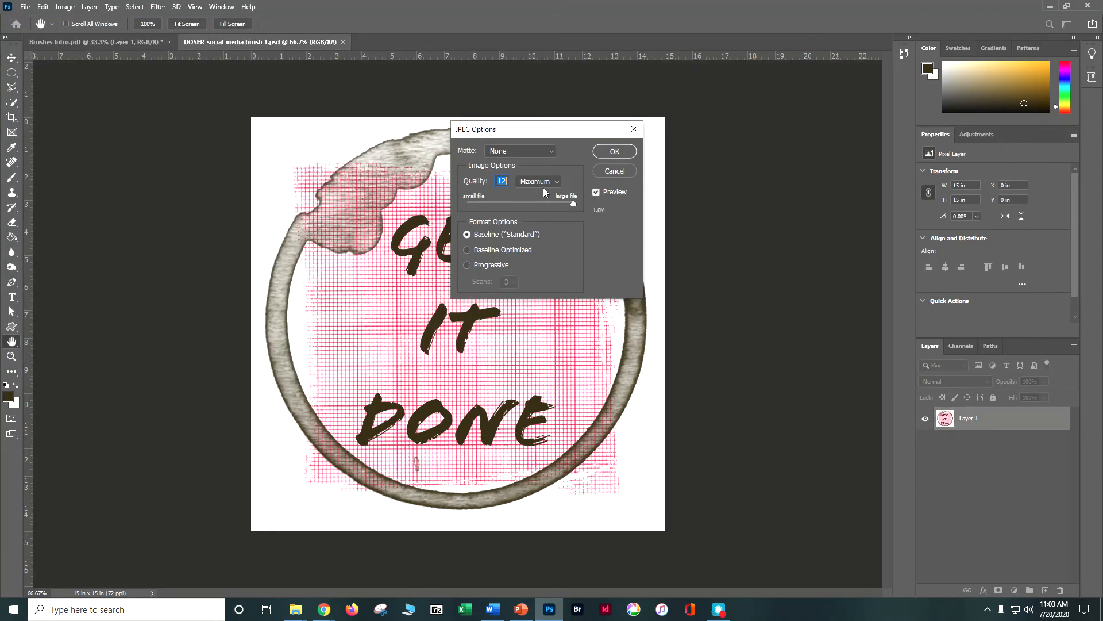
pyautogui.click(619, 154)
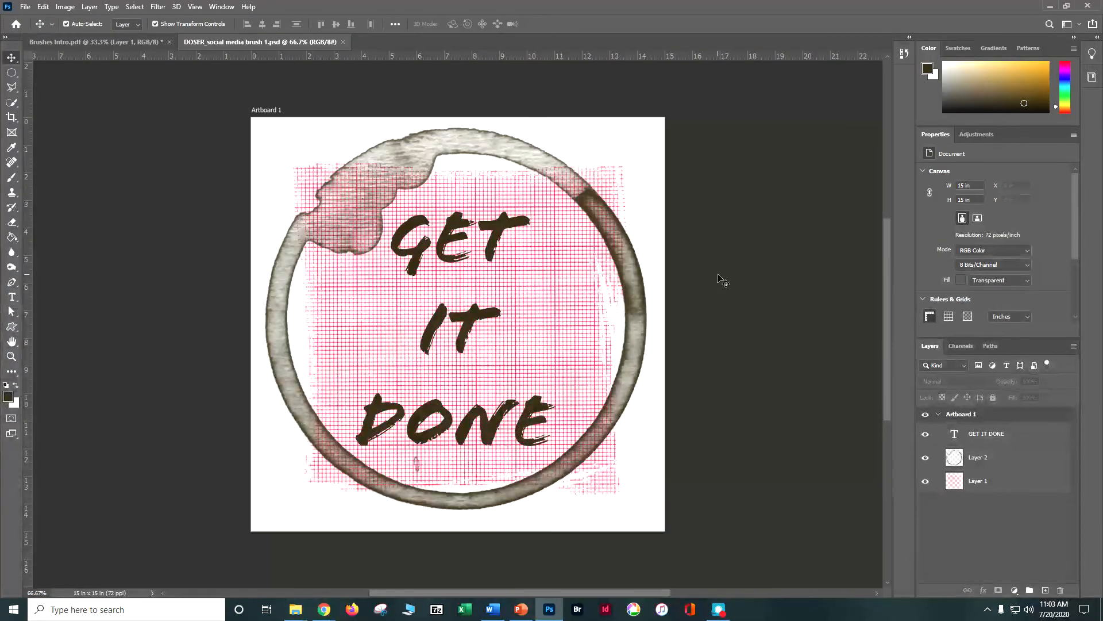